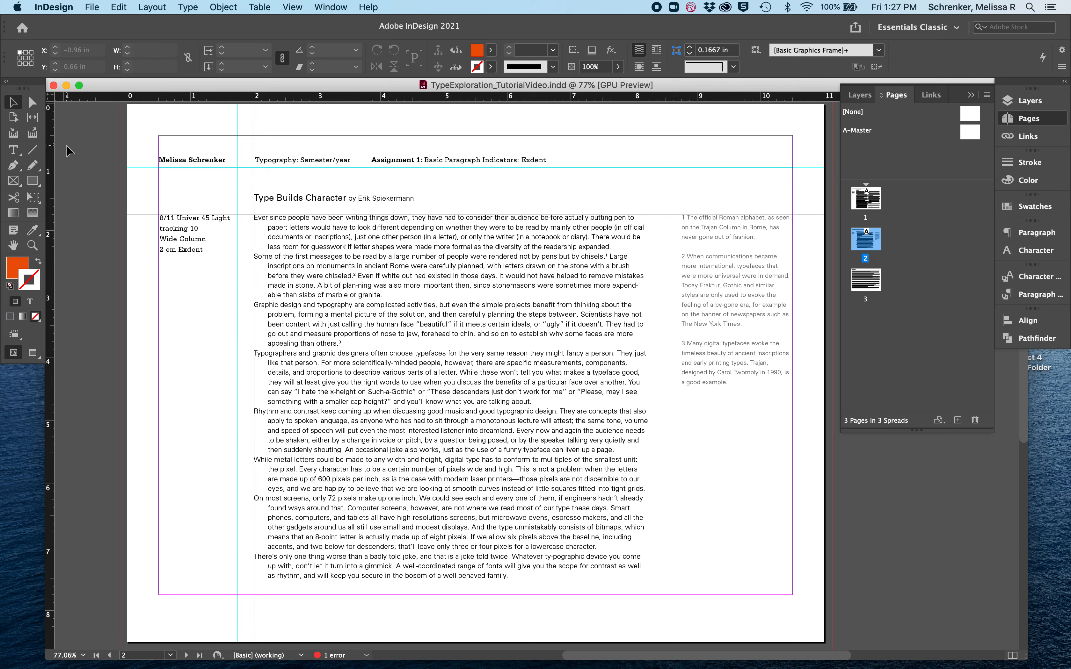
scroll(67, 150, up, 10)
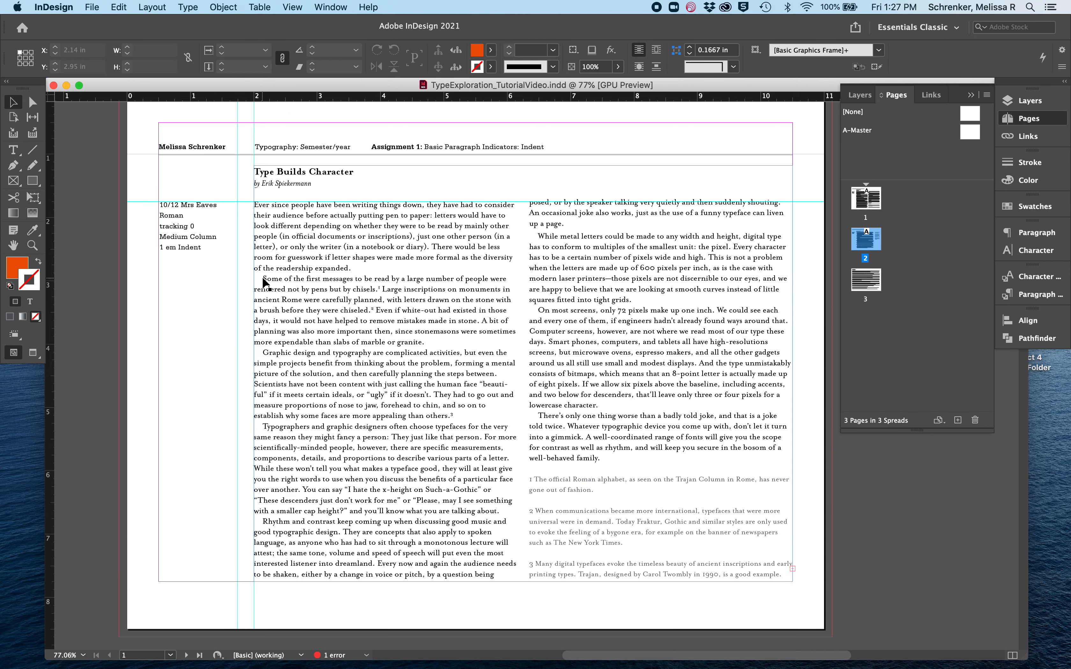
scroll(267, 285, down, 10)
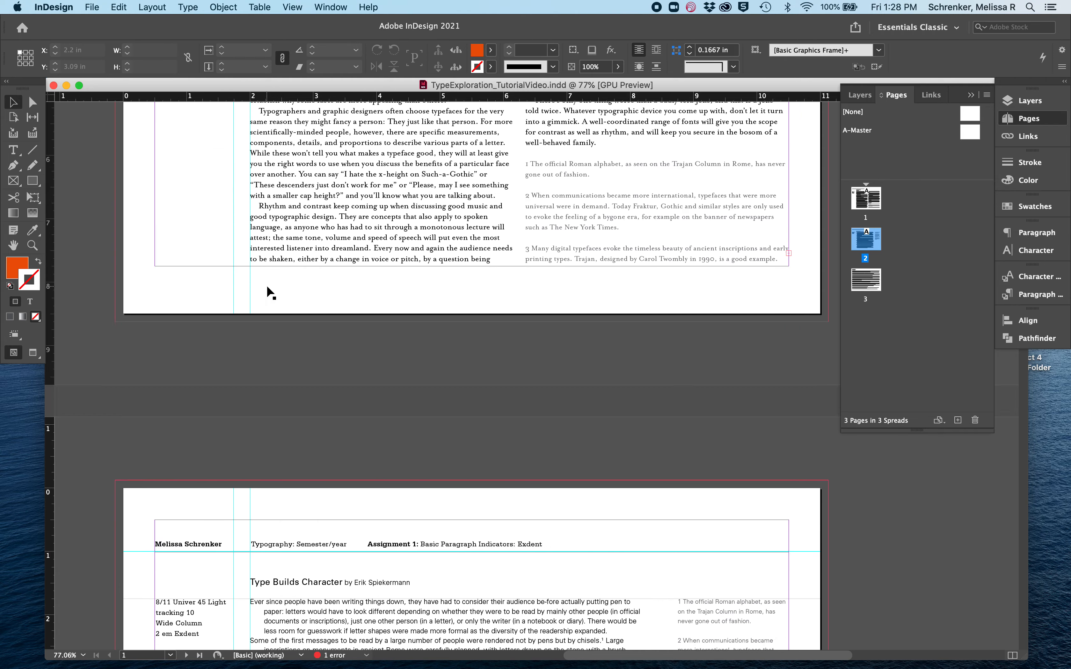
scroll(268, 288, down, 5)
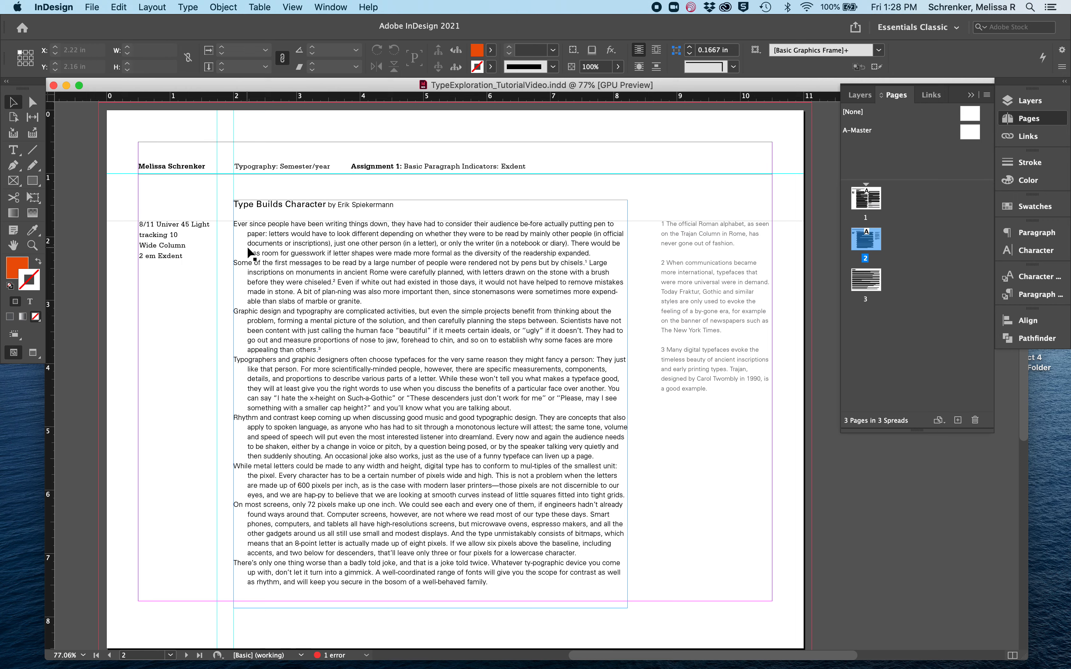
scroll(248, 248, up, 1)
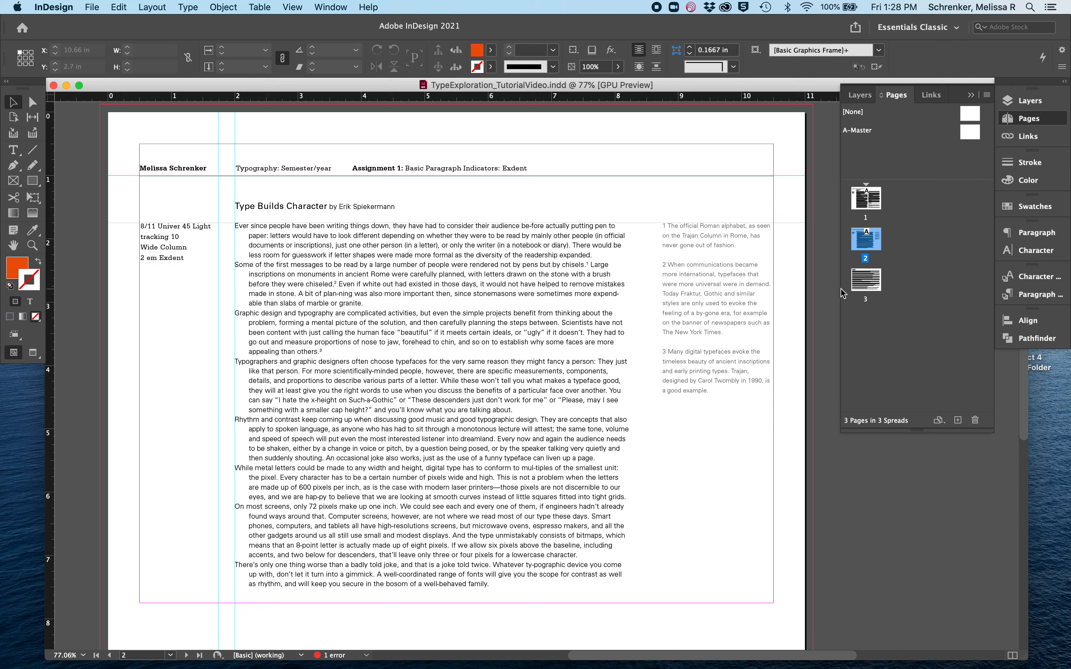
Copy all the unformatted text from the frame on page 3
double_click(866, 283)
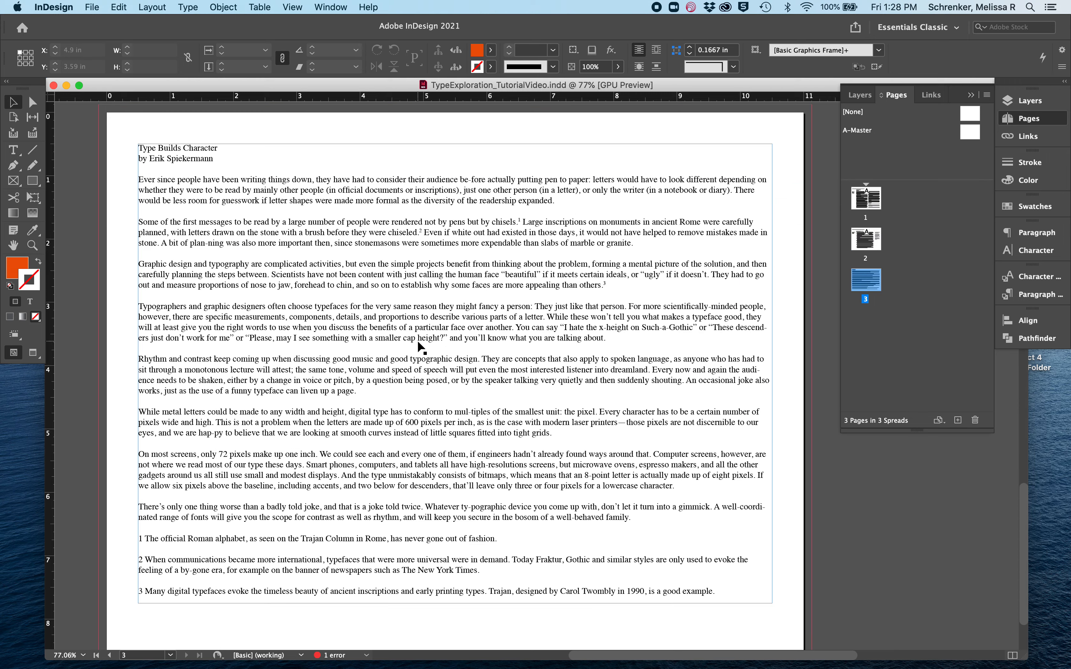
click(490, 281)
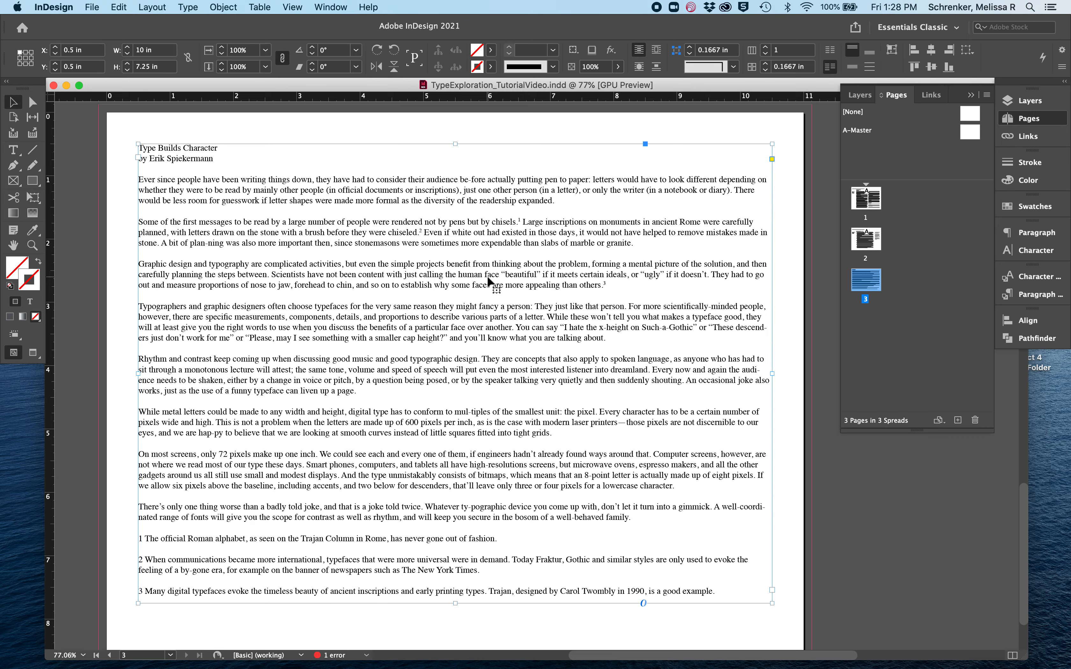
double_click(490, 281)
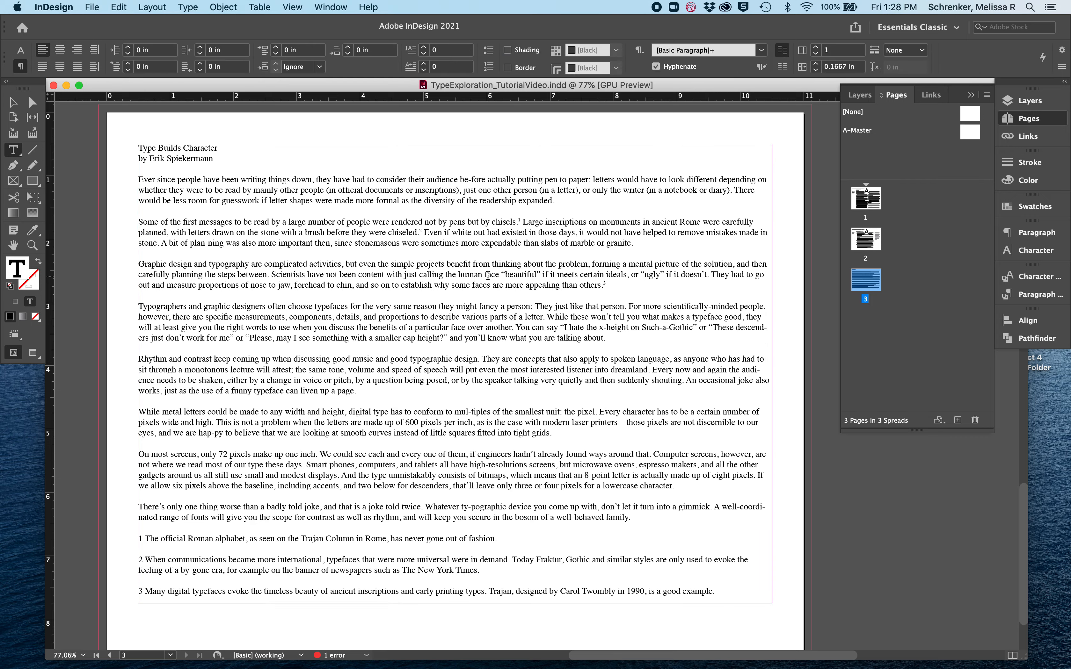
key(super+a)
key(super+c)
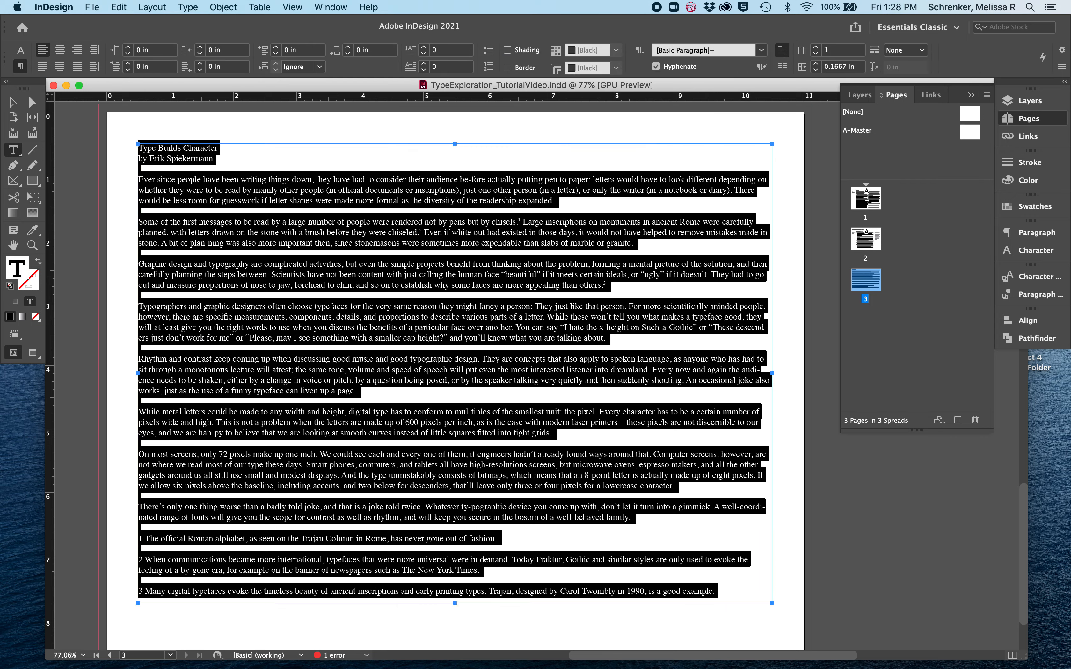
click(703, 270)
Duplicate page 2 and move the copy directly after page 2 so that it precedes the unformatted text page
click(870, 245)
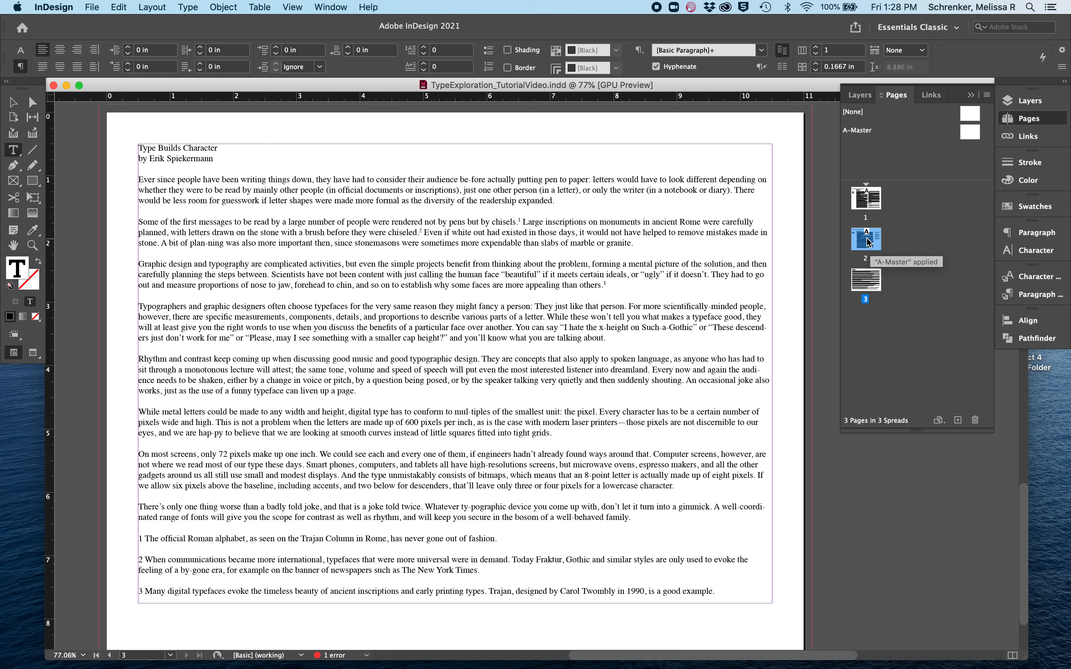
click(958, 420)
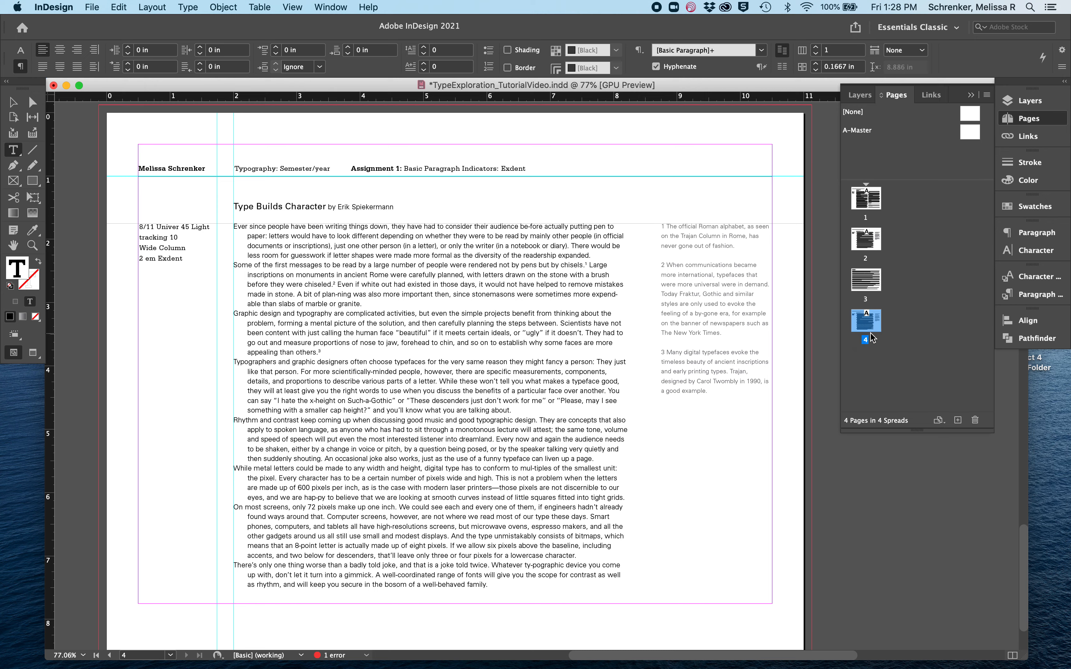
drag(865, 337, 882, 257)
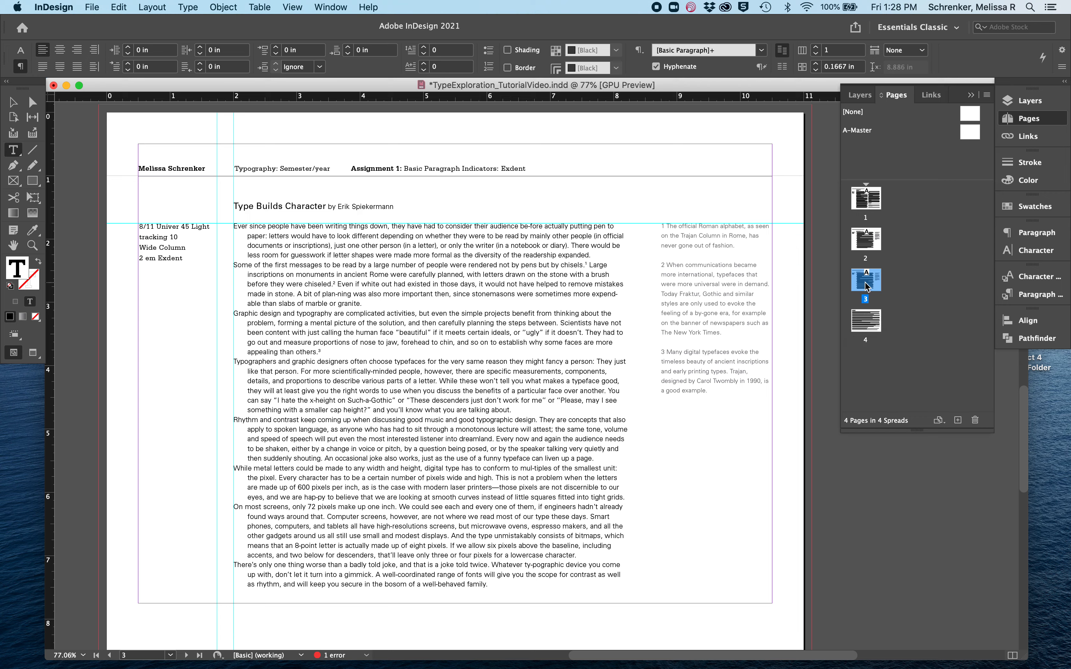
Delete the body text frame and the footnote frame on the duplicated page 3, keeping the header and specification note
click(13, 102)
click(325, 337)
key(BackSpace)
click(724, 330)
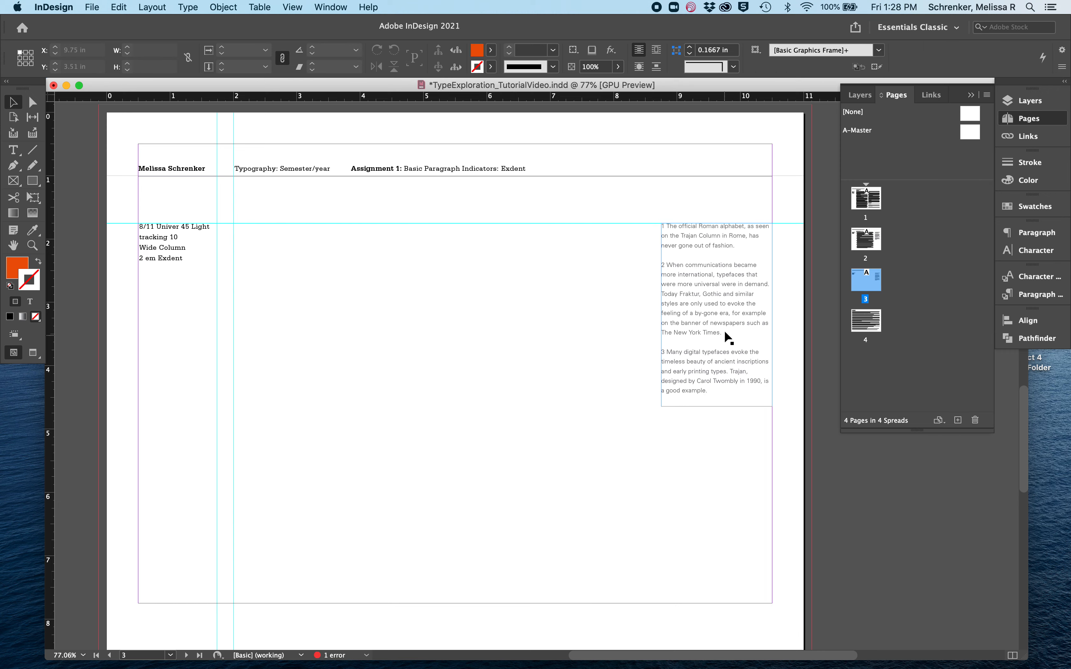
key(BackSpace)
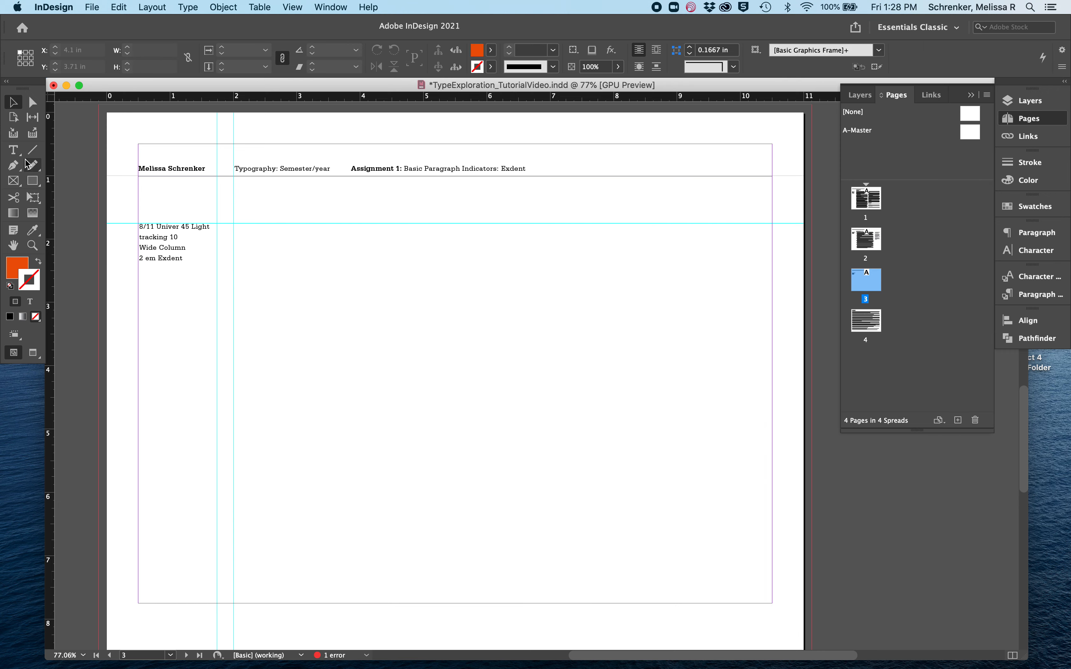
Draw a text frame from the guide intersection beside the specification note to the lower-right margin corner and paste the copied text into it
click(14, 152)
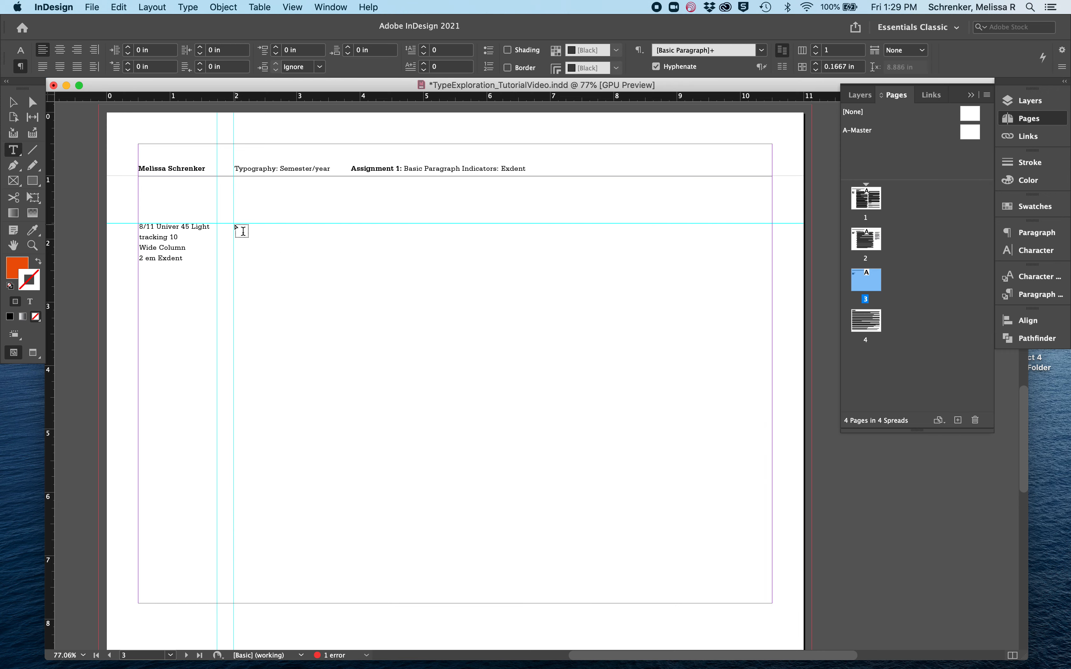
drag(234, 225, 771, 603)
key(super+v)
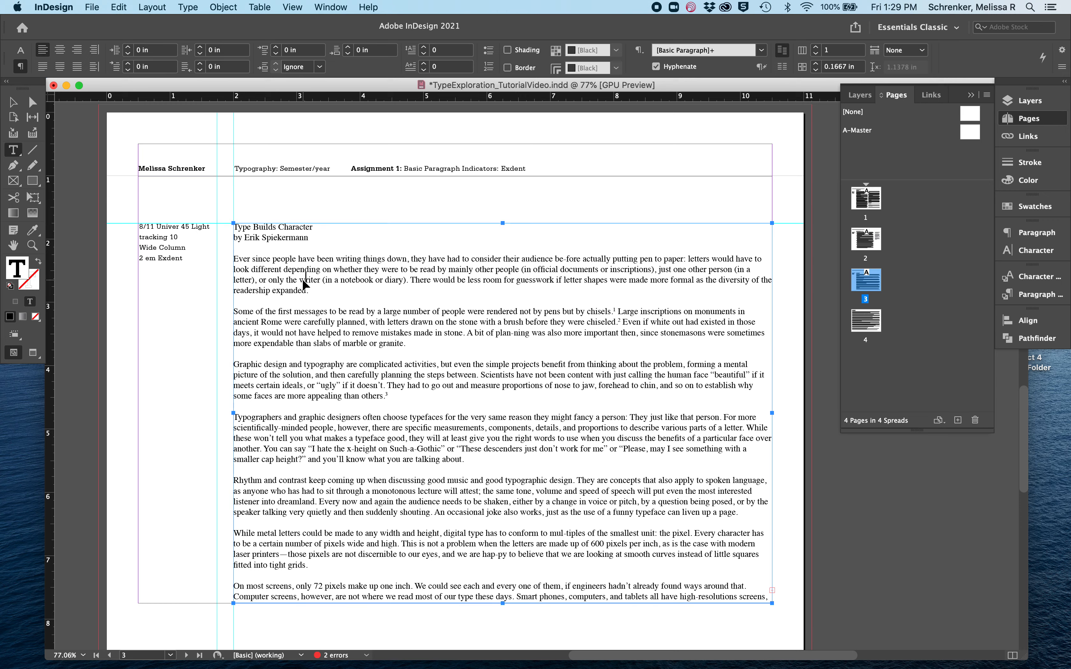
Set the font of all the pasted text on page 3 to Rockwell Regular
key(super+a)
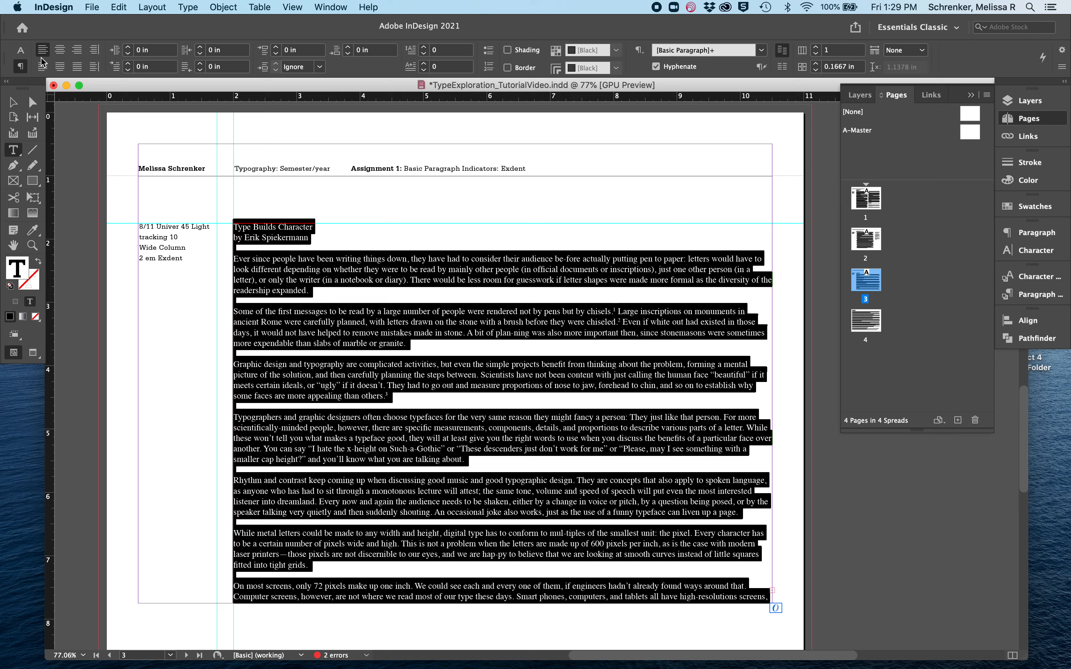
click(20, 50)
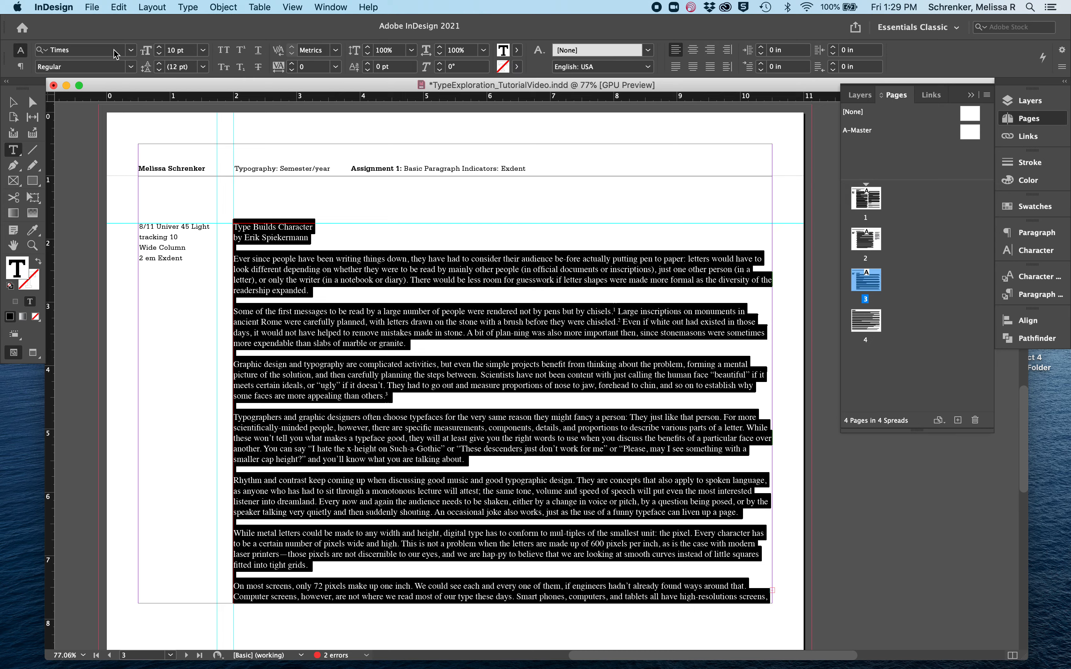
click(117, 52)
click(131, 51)
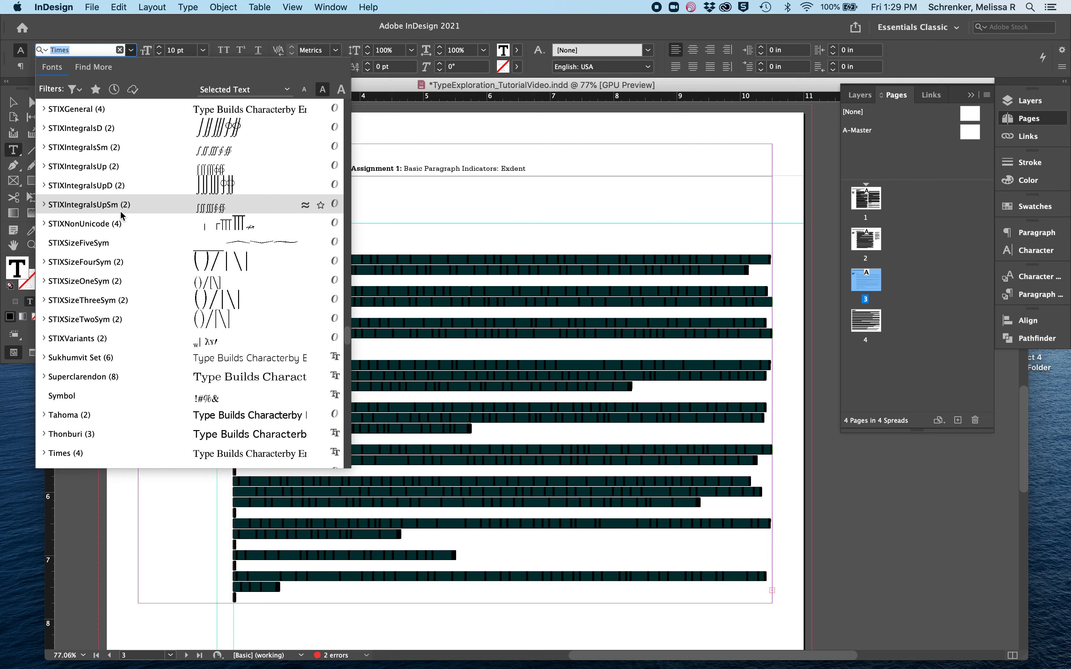
scroll(120, 211, up, 10)
scroll(121, 210, down, 9)
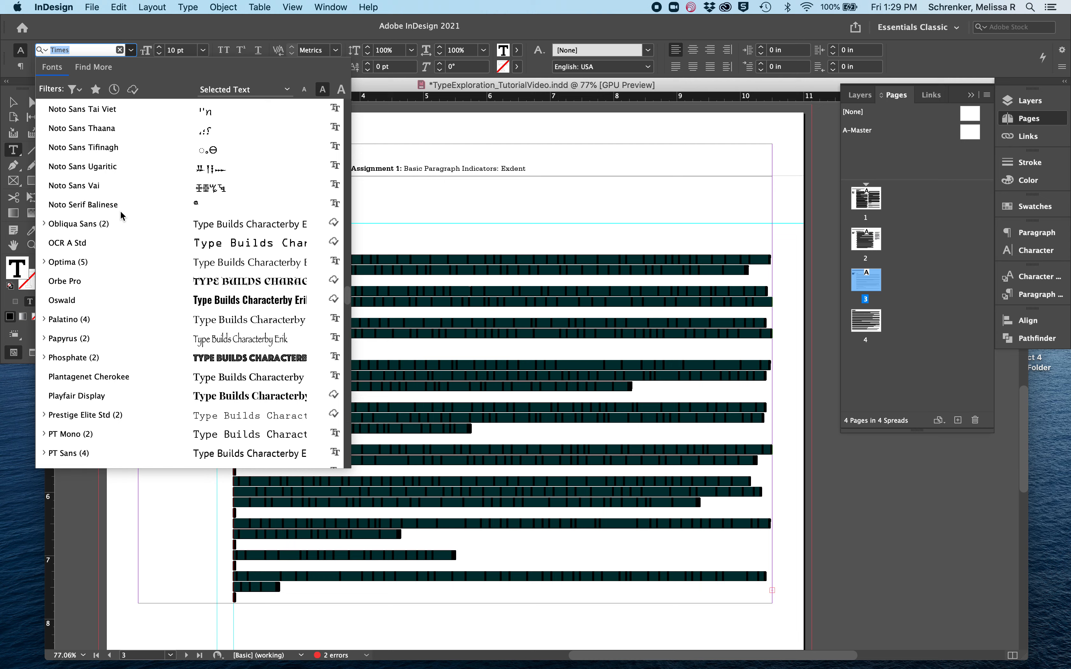
scroll(121, 211, down, 3)
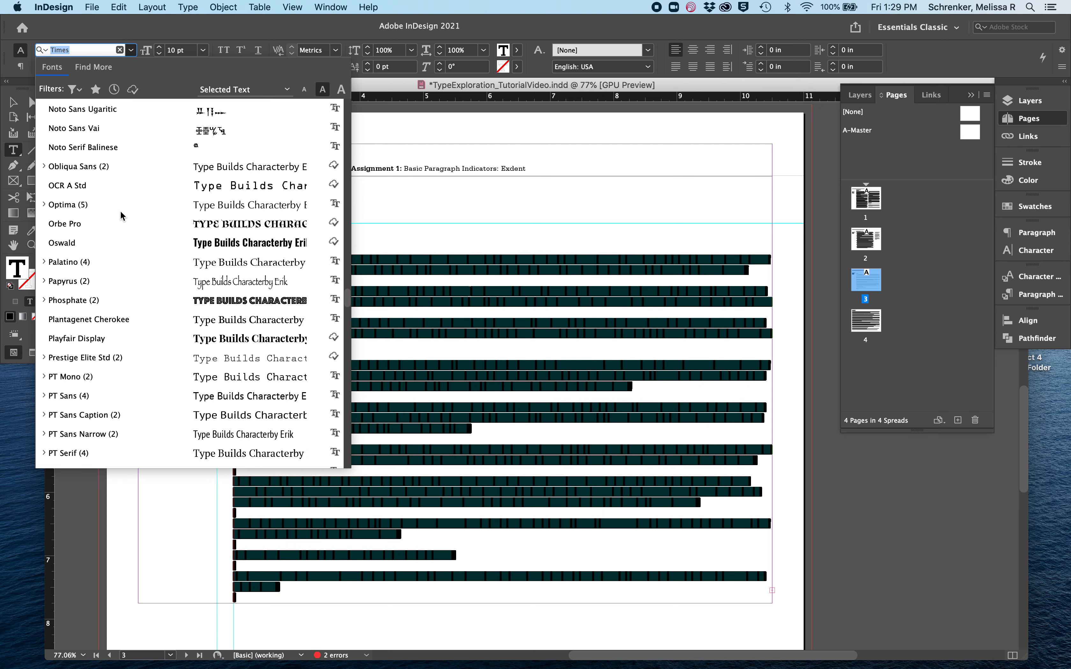
scroll(120, 216, down, 9)
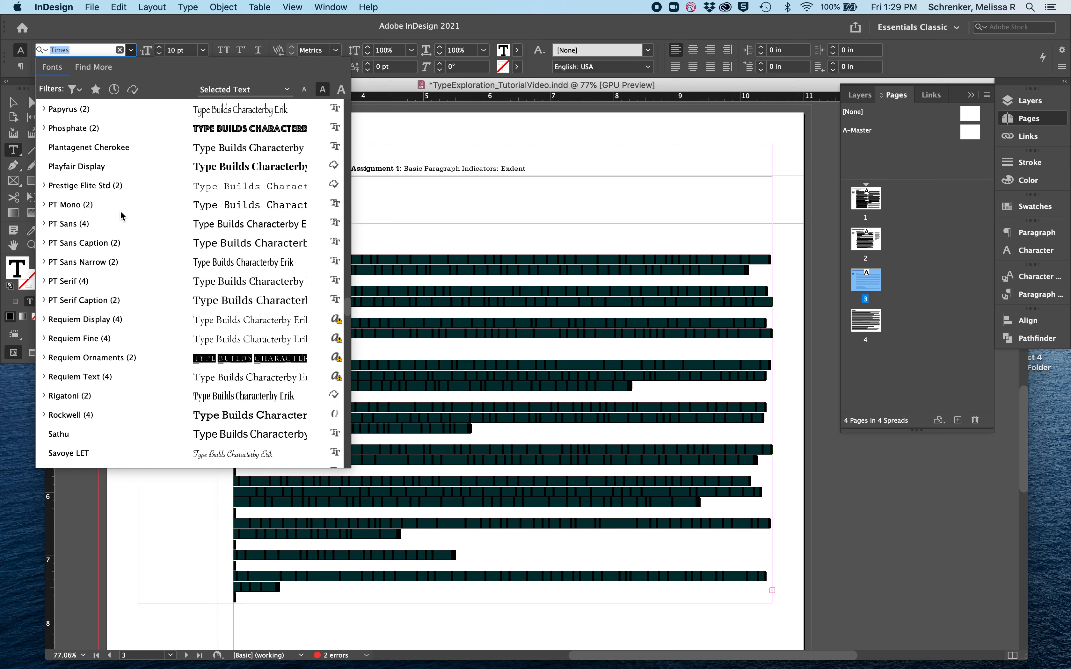
click(221, 416)
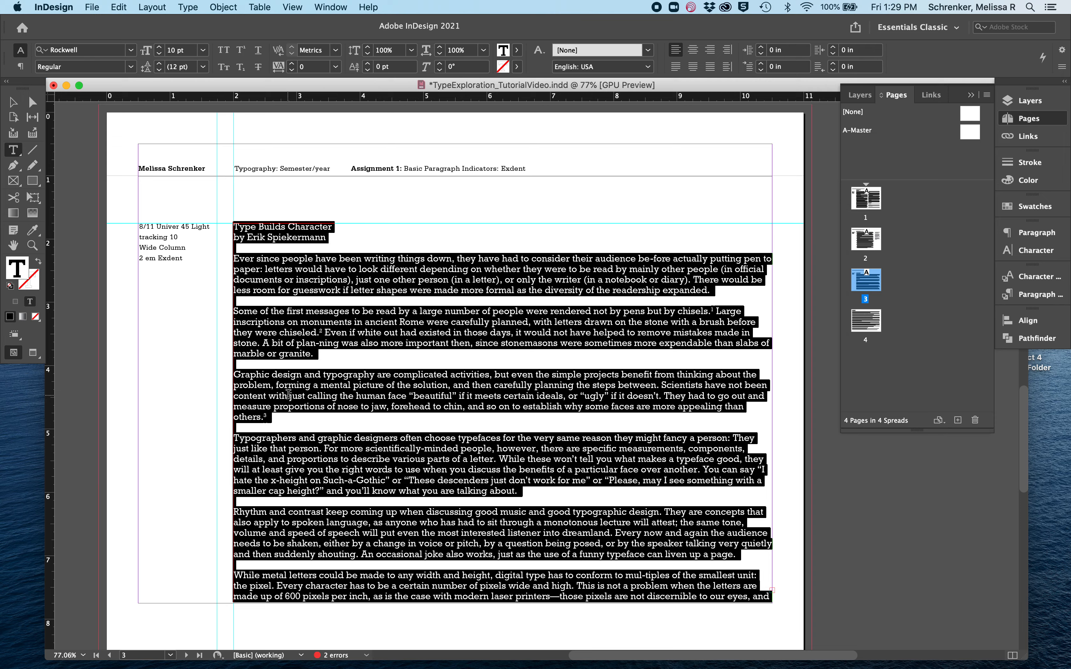
click(324, 322)
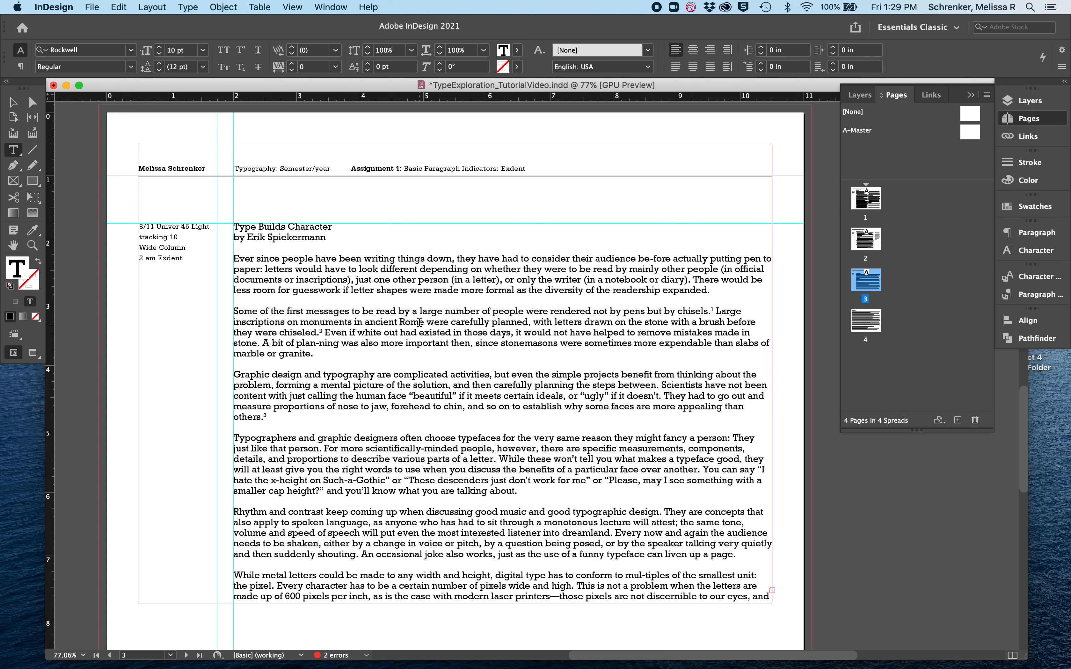
Set all text in the new frame to 8 pt with a tracking of 30
key(super+a)
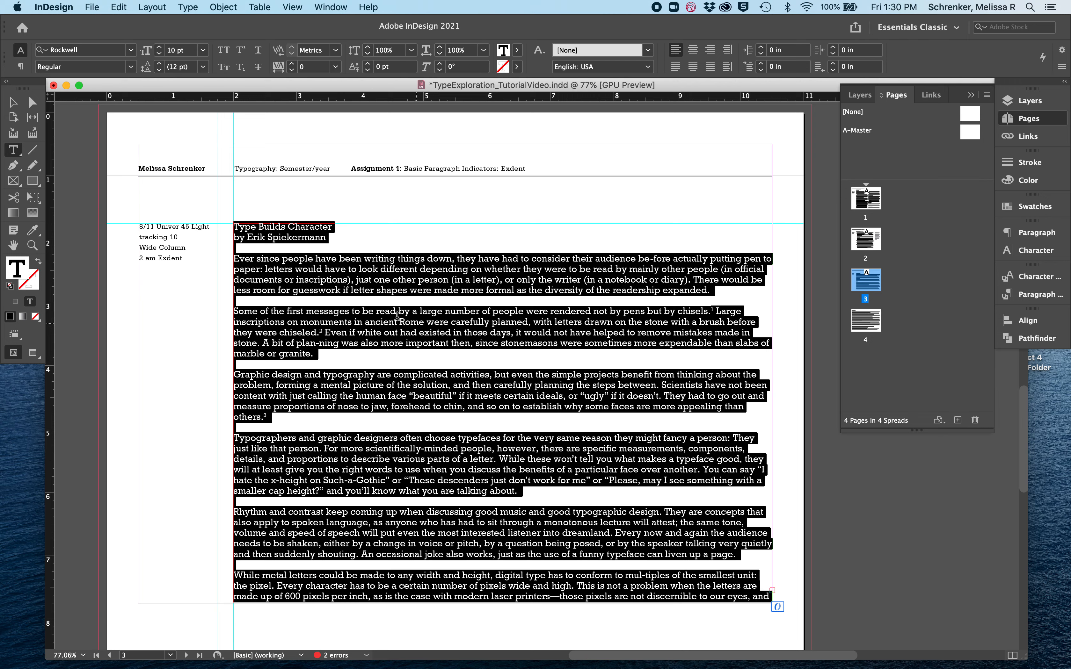
click(160, 53)
click(159, 54)
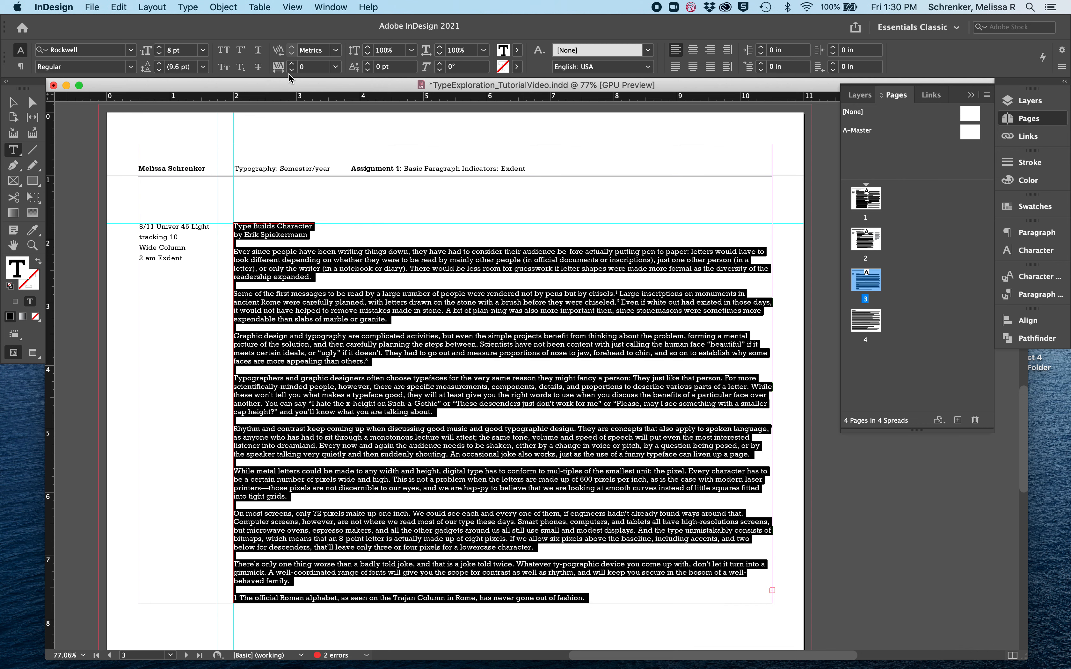
click(292, 63)
click(293, 63)
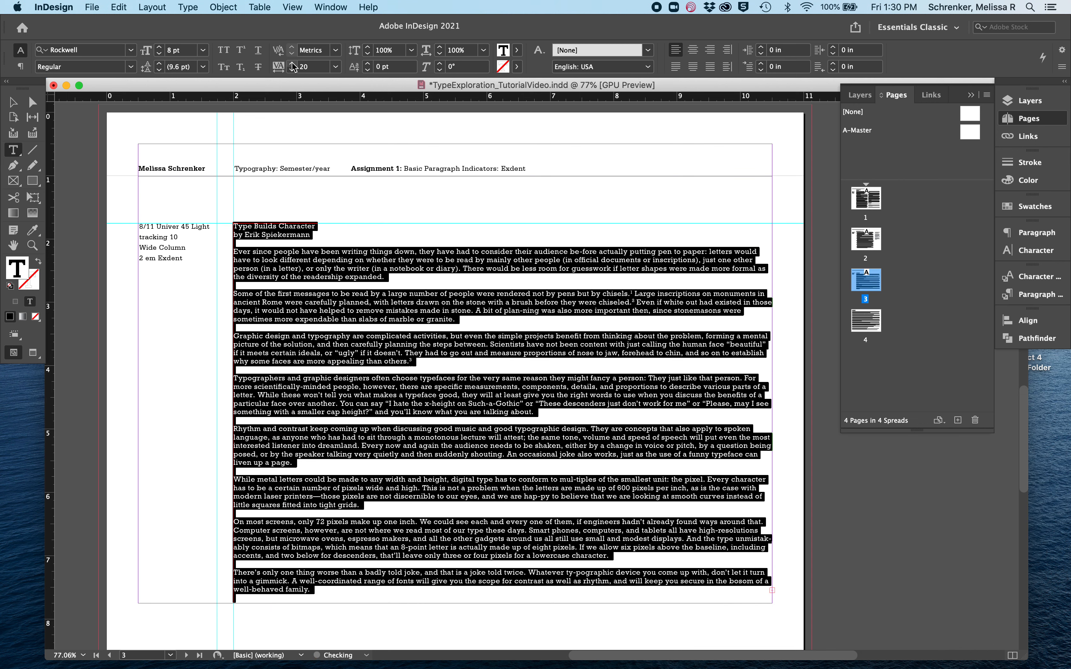
click(293, 63)
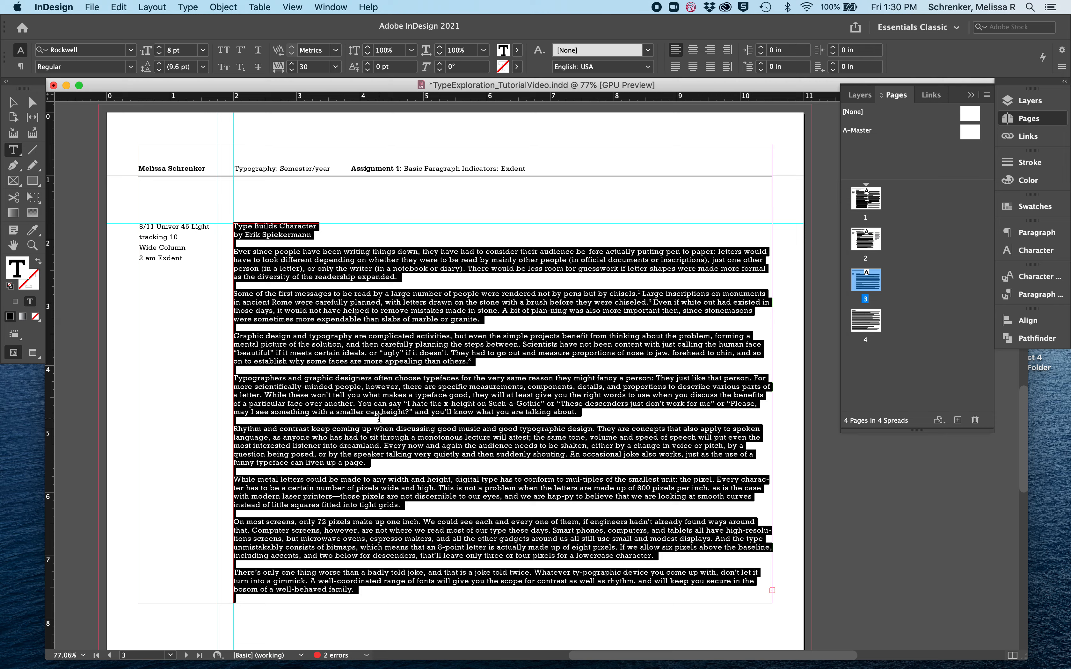
click(319, 296)
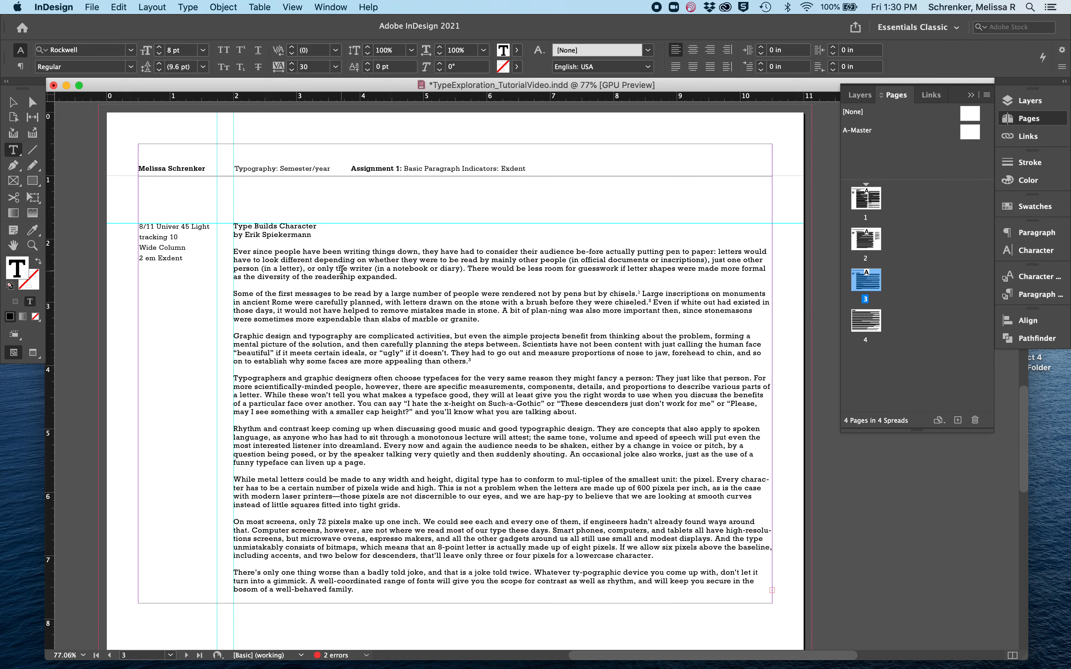
Set the leading of all text in the page 3 frame to 11 pt
key(super+a)
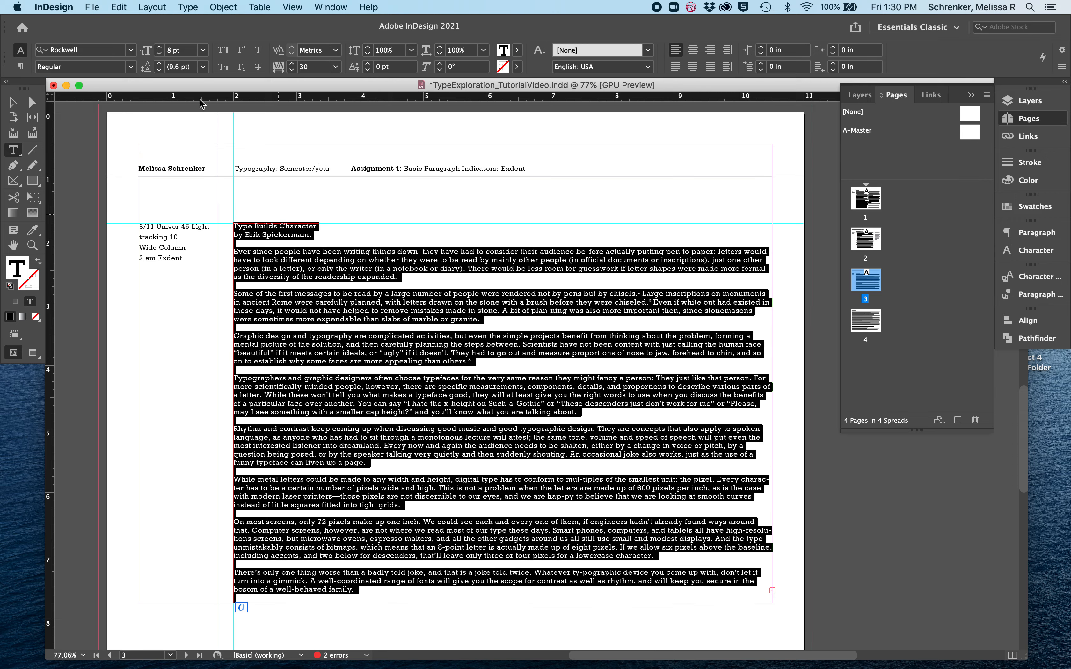
click(161, 64)
click(160, 64)
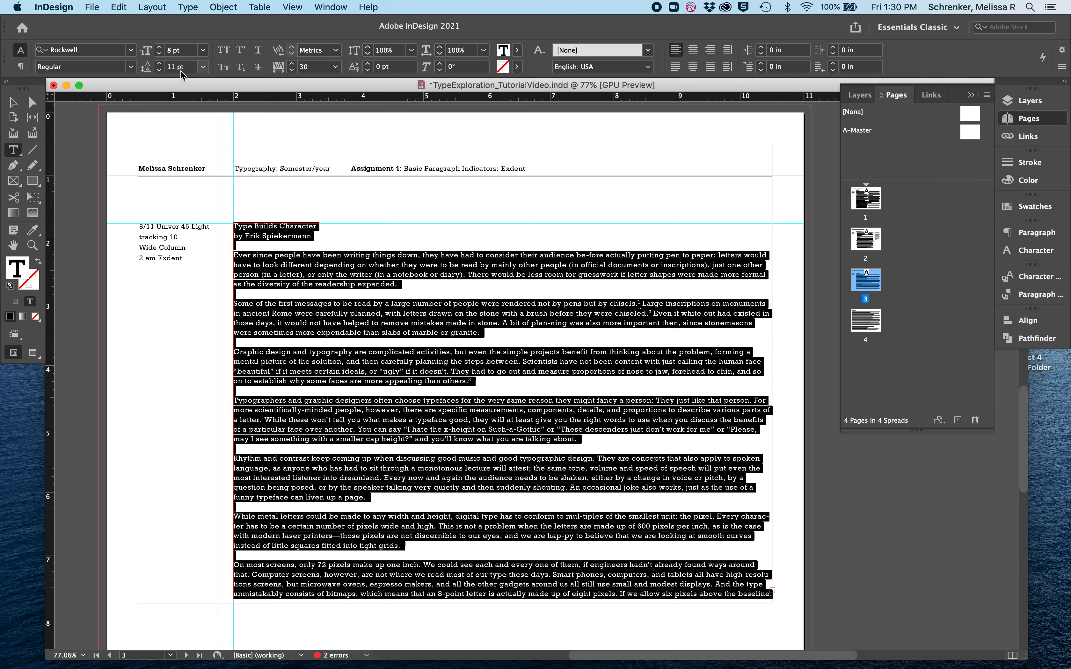
click(329, 266)
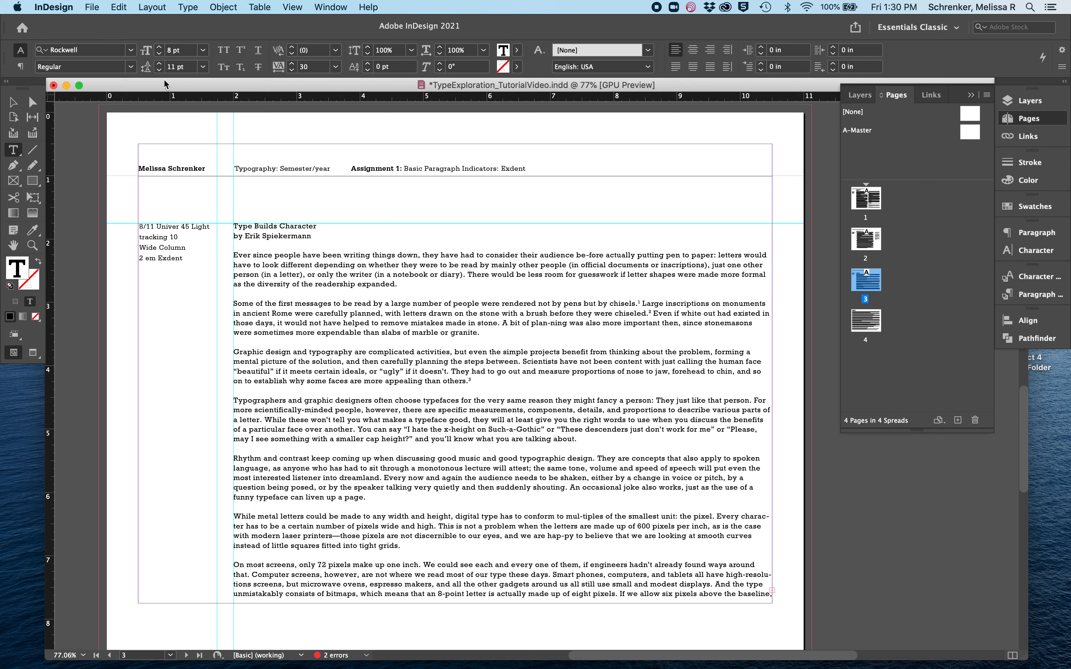
Split the page 3 text frame into three columns with a 0.5 in gutter
click(361, 285)
key(super+a)
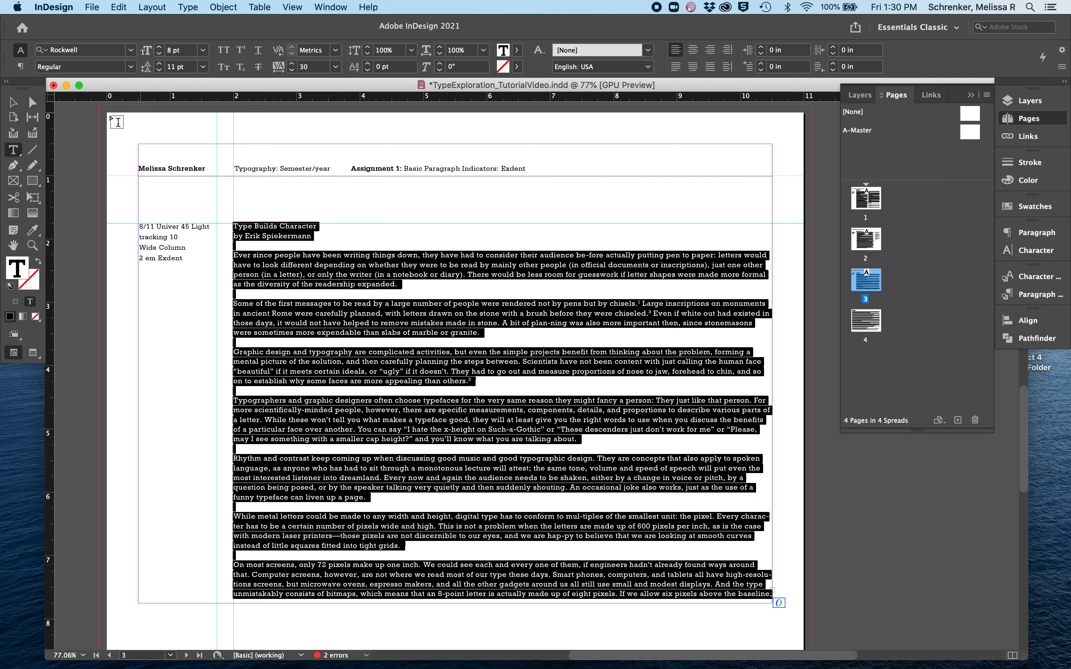
click(21, 67)
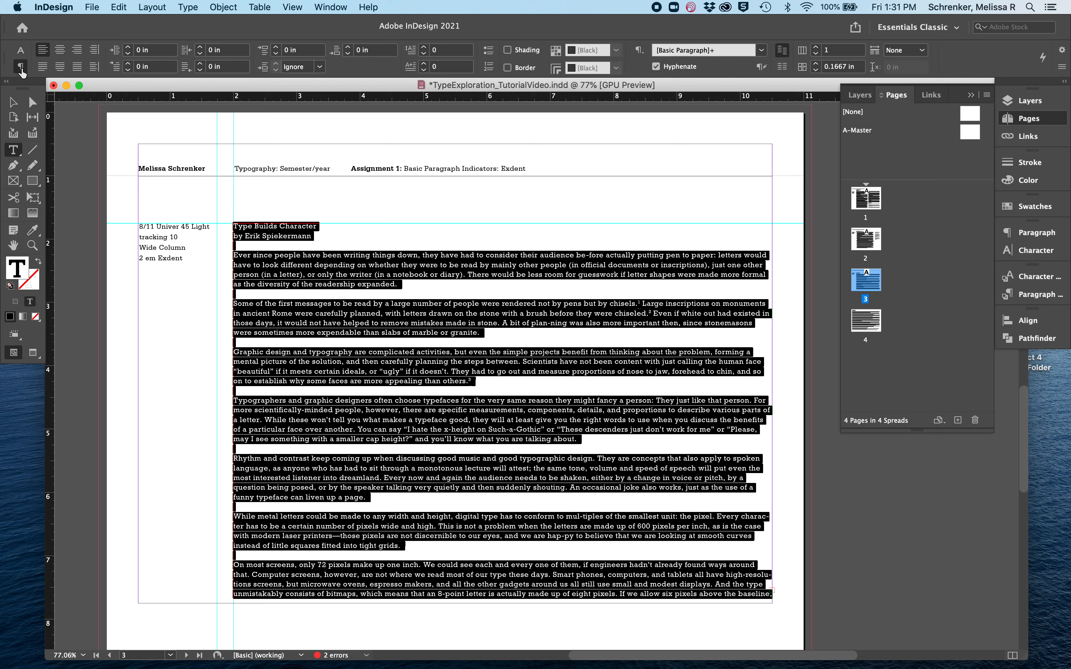
click(816, 48)
click(816, 48)
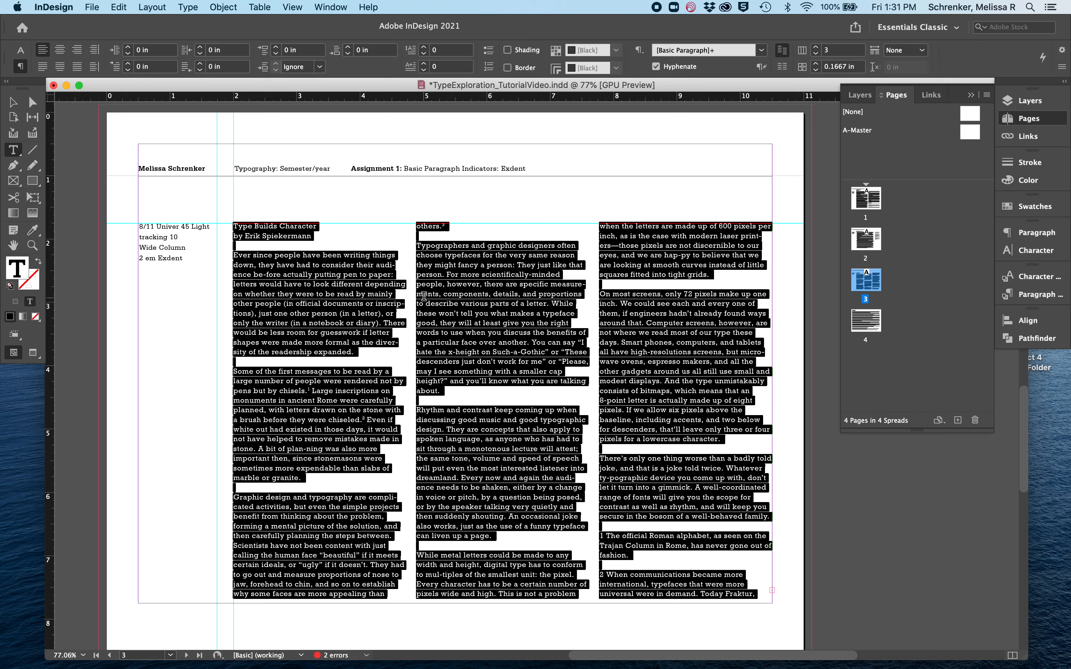
click(816, 65)
click(816, 65)
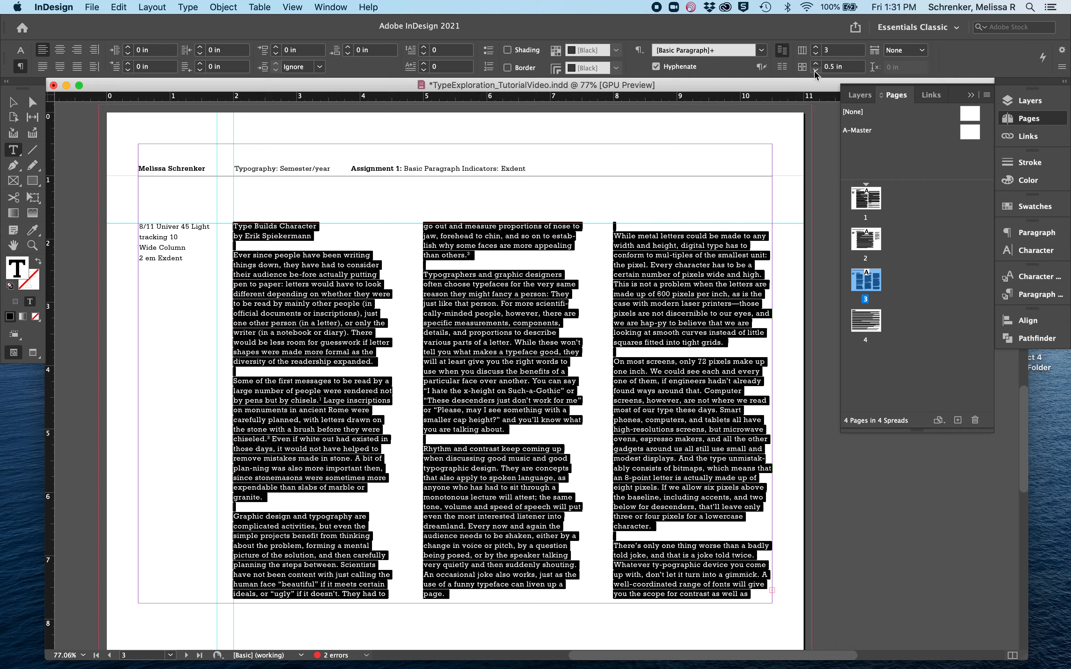
Narrow the gutter between the three columns of page 3 text to 0.125 in
click(814, 70)
click(815, 70)
click(814, 70)
click(814, 70)
click(814, 70)
click(814, 70)
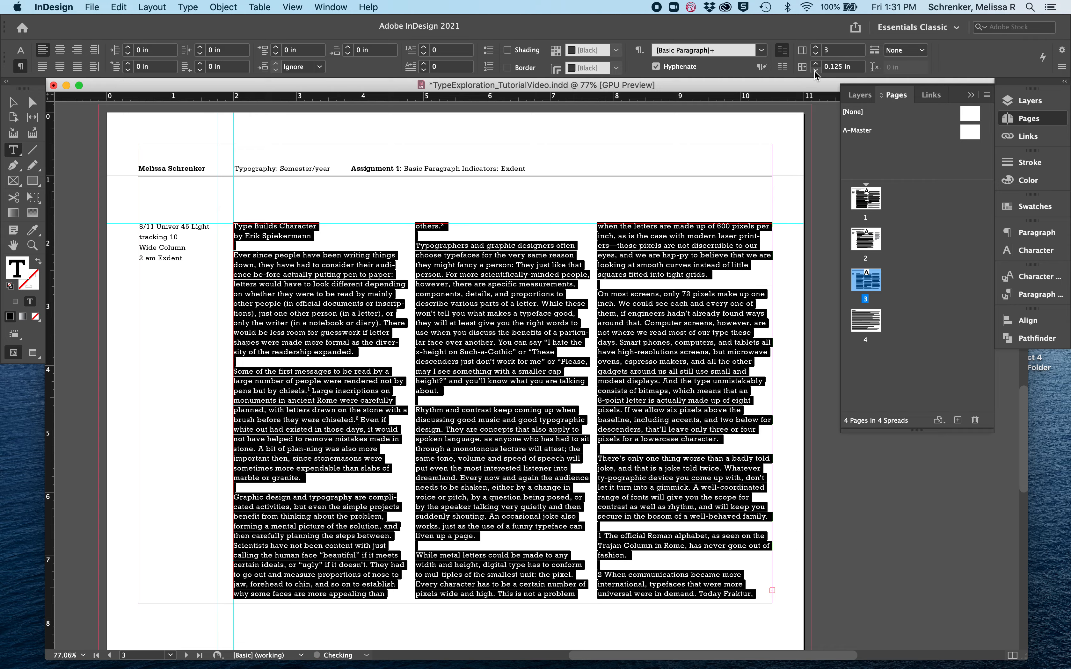
click(814, 71)
click(814, 71)
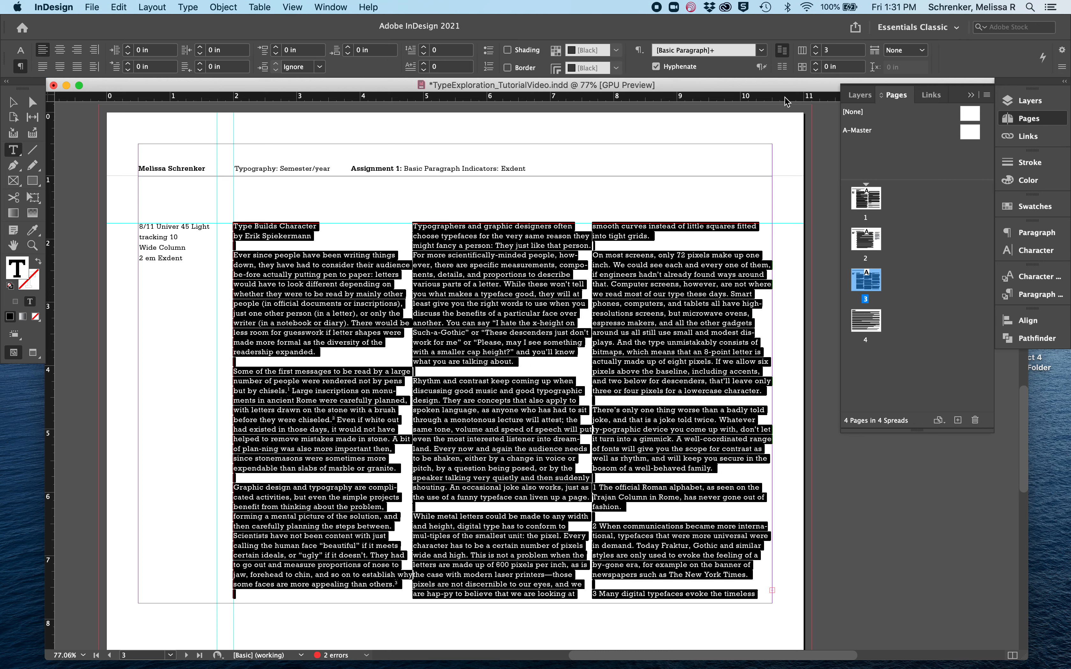
click(816, 64)
click(816, 64)
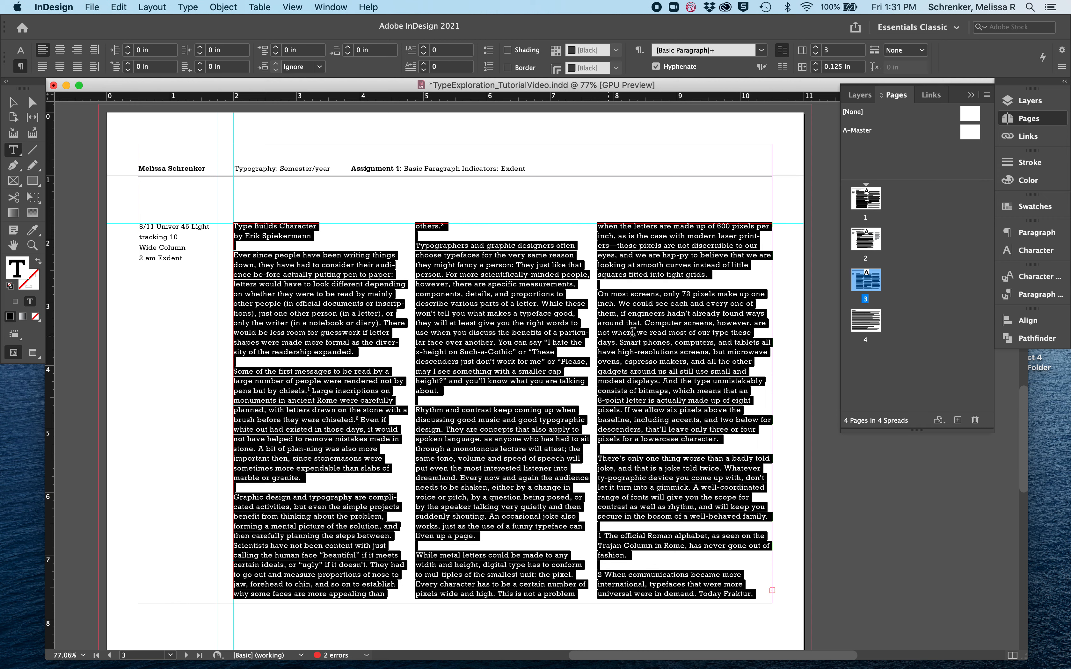
Try a 0.0625 in gutter between the text columns, returning it to 0.125 in for comparison
click(816, 69)
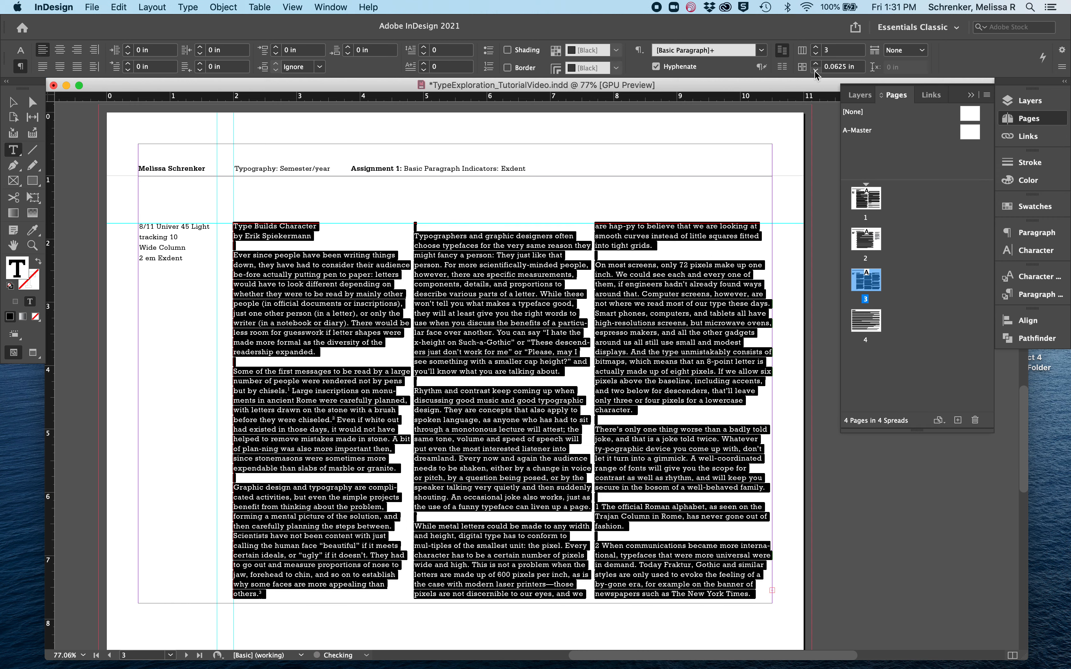
click(816, 63)
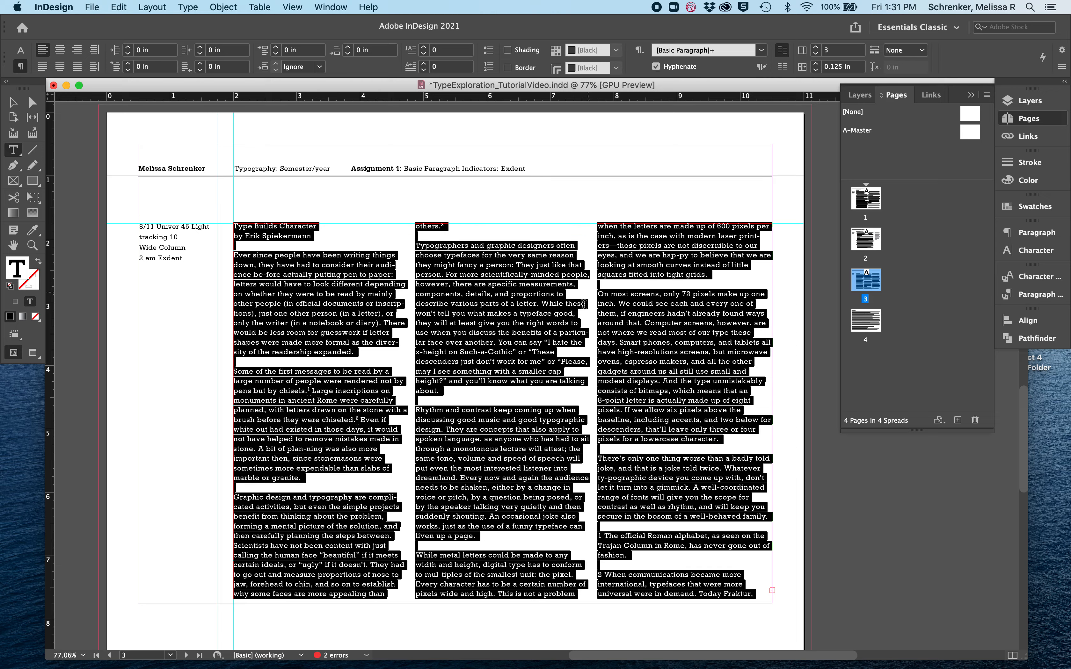
click(576, 313)
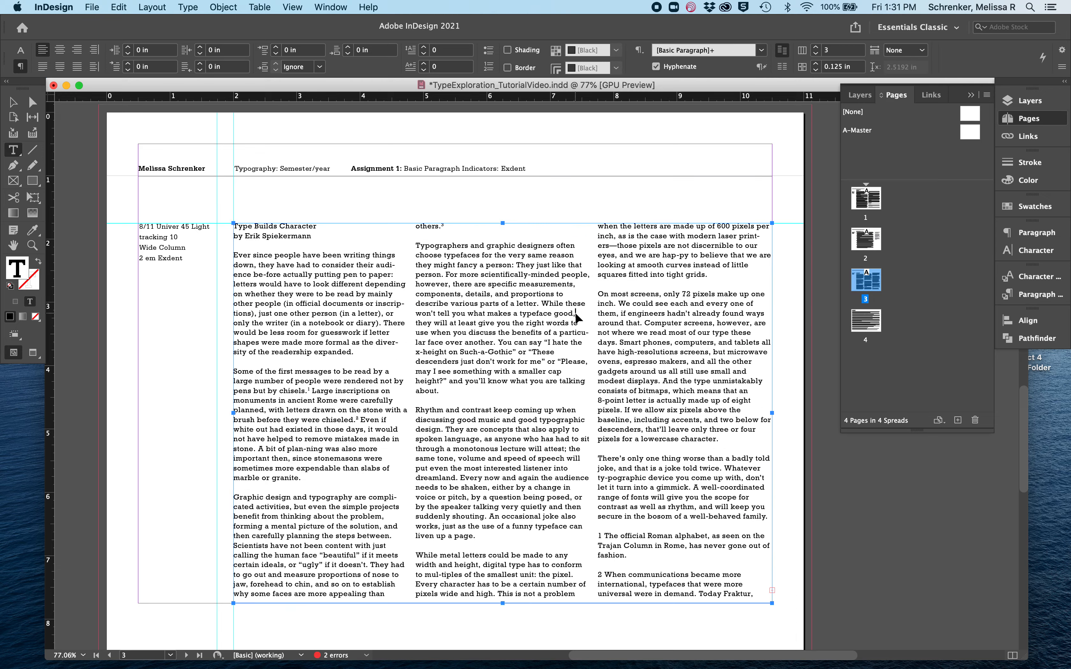
key(super+a)
click(815, 69)
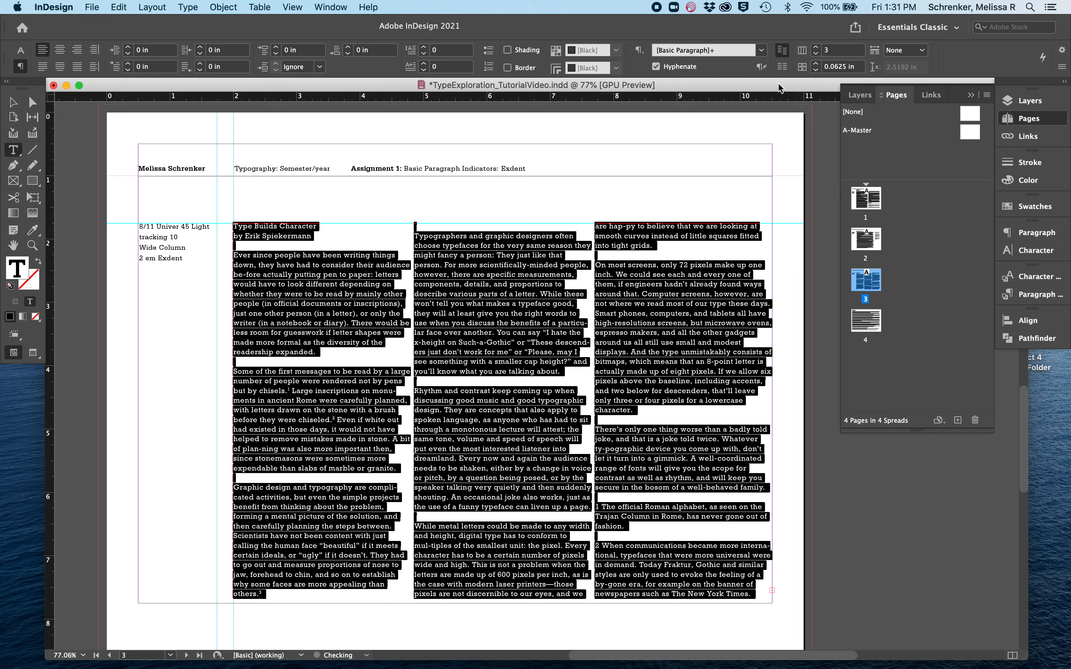
click(495, 316)
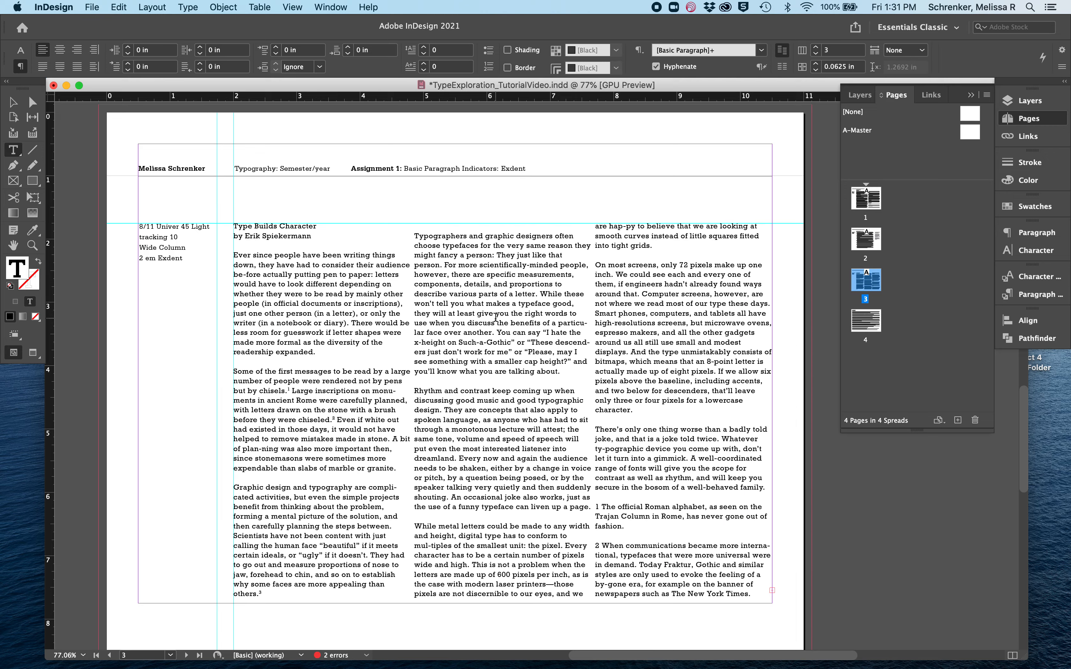
key(super+a)
click(816, 63)
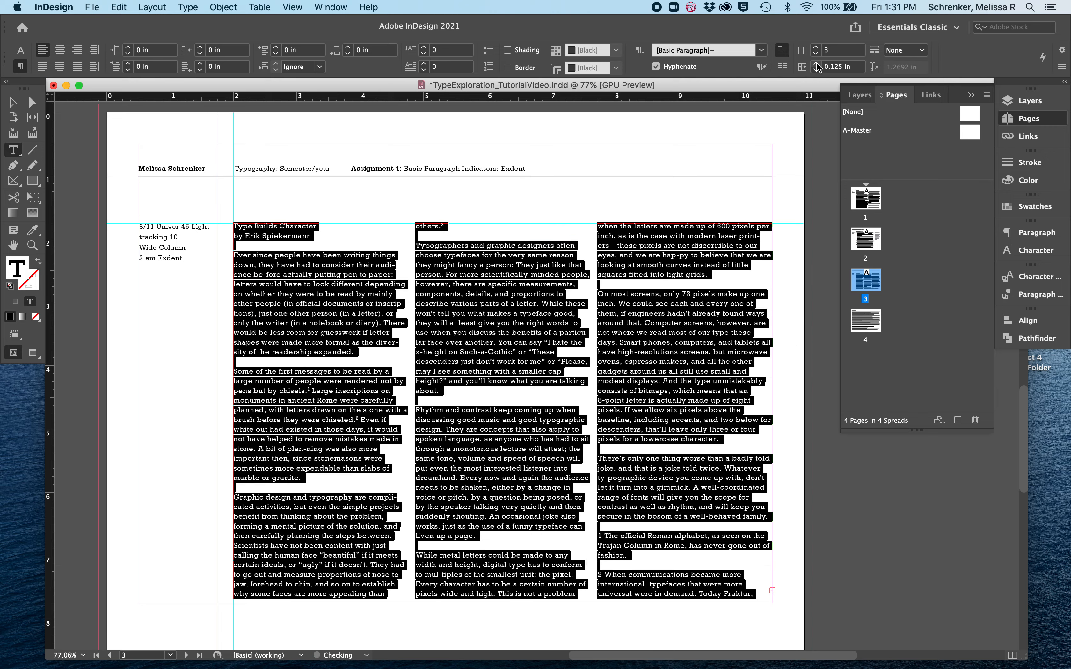
click(489, 288)
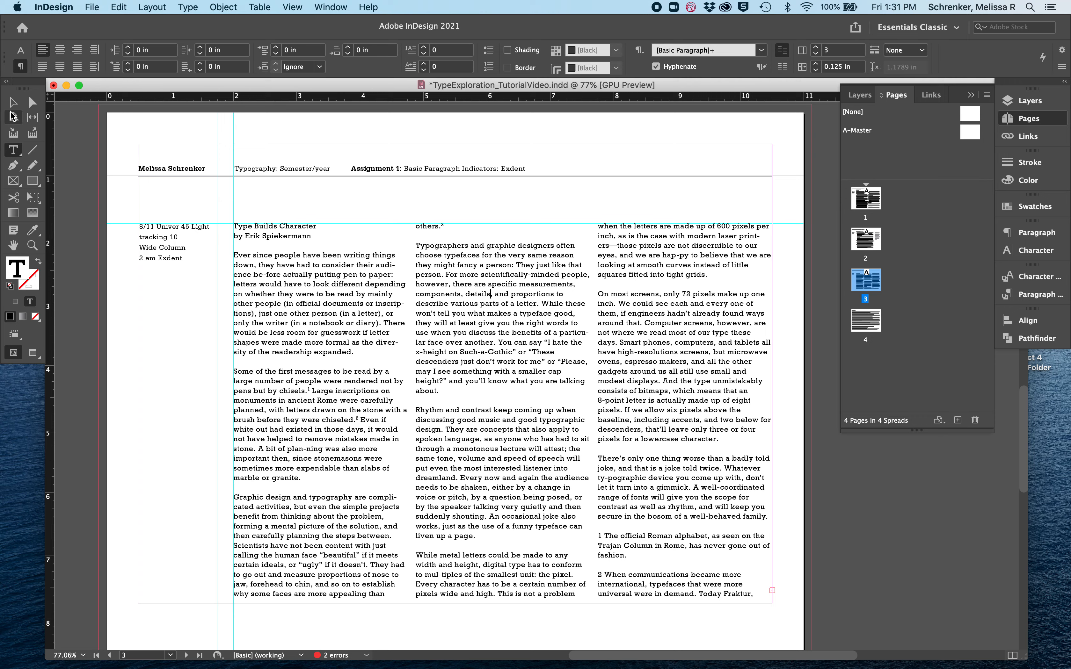
Move the three-column text frame up to Y 1.2917 in and extend its bottom edge to the page margin, making it 6.4583 in high
click(13, 101)
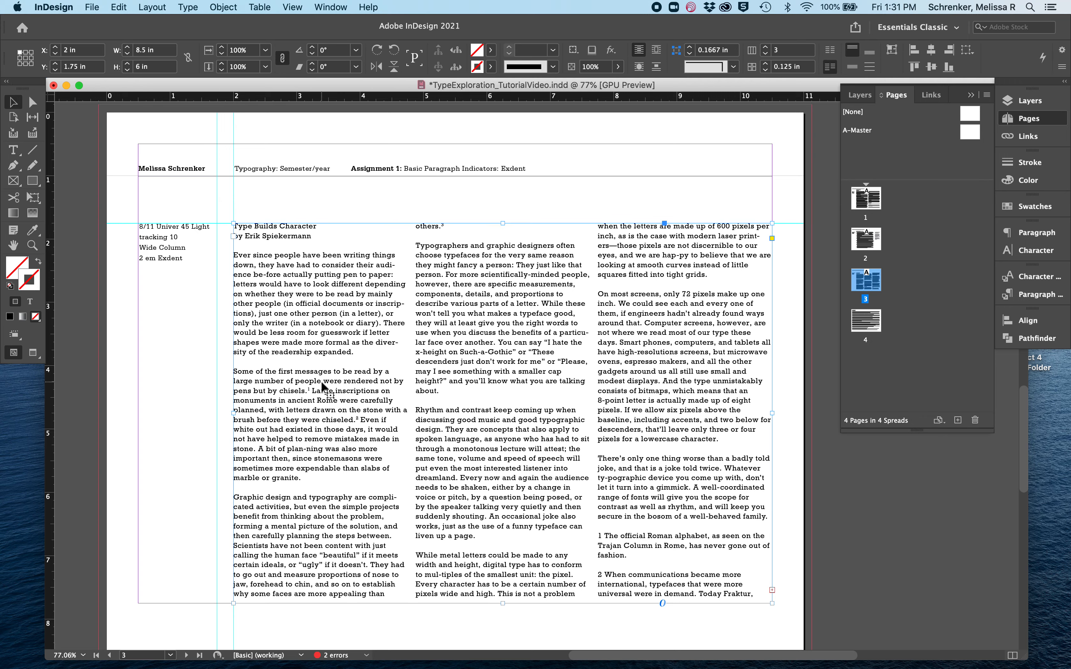
key(Up)
key(Up)
key(Up)
key(Up)
key(Up)
key(Up)
key(Up)
key(Up)
key(Up)
key(Up)
key(Up)
key(Up)
key(Up)
key(Up)
key(Up)
key(Up)
key(Up)
key(Up)
key(Up)
key(Up)
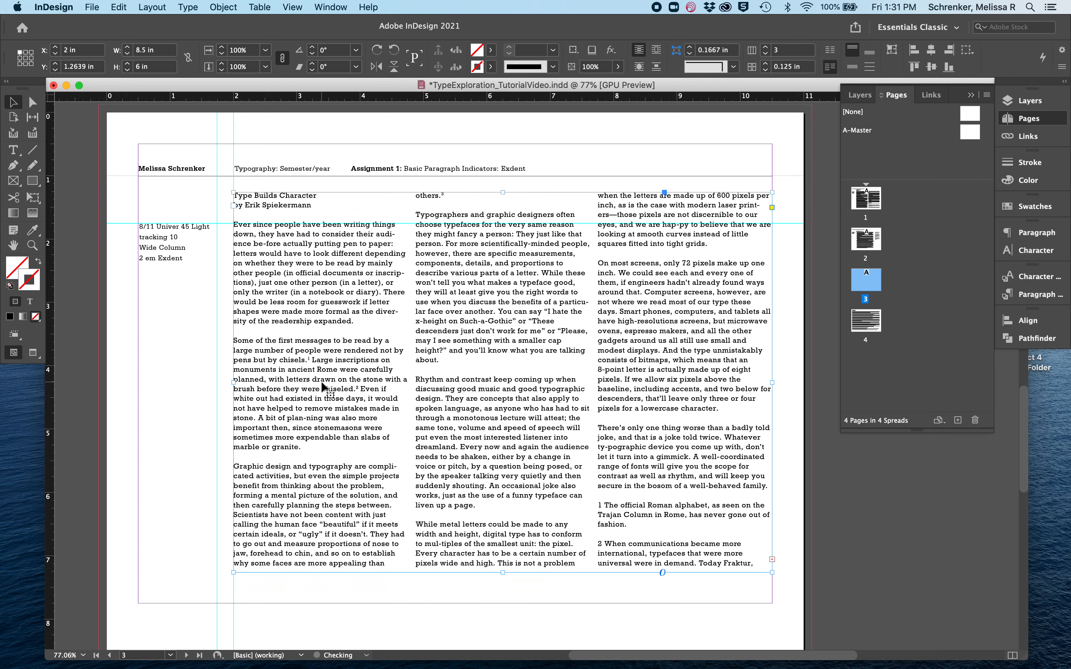
key(Down)
key(Down)
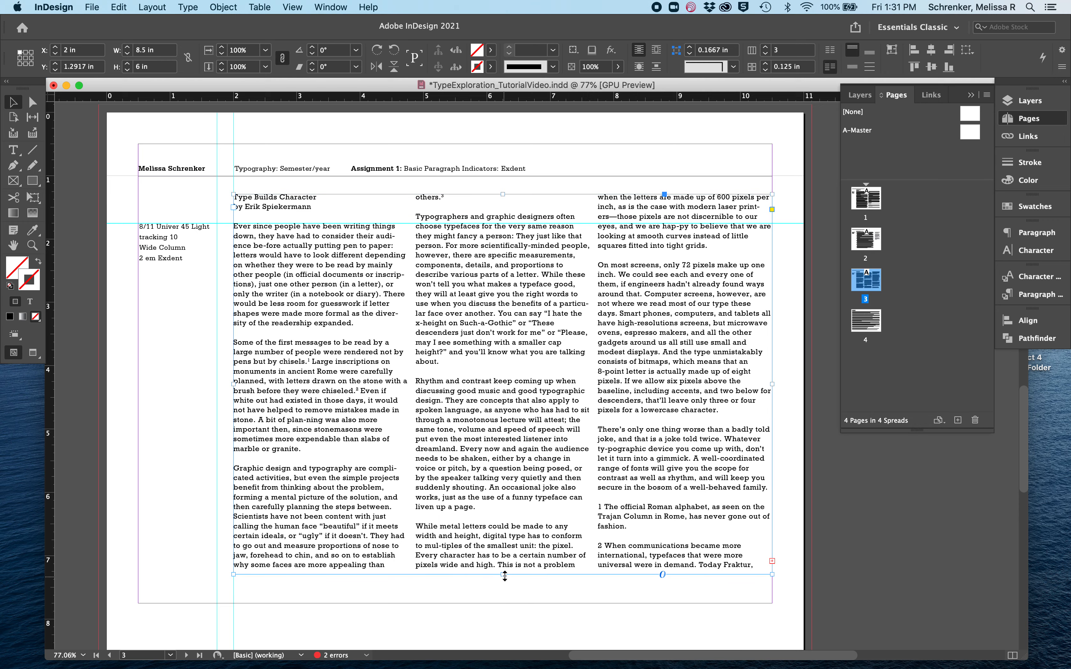
drag(504, 574, 503, 606)
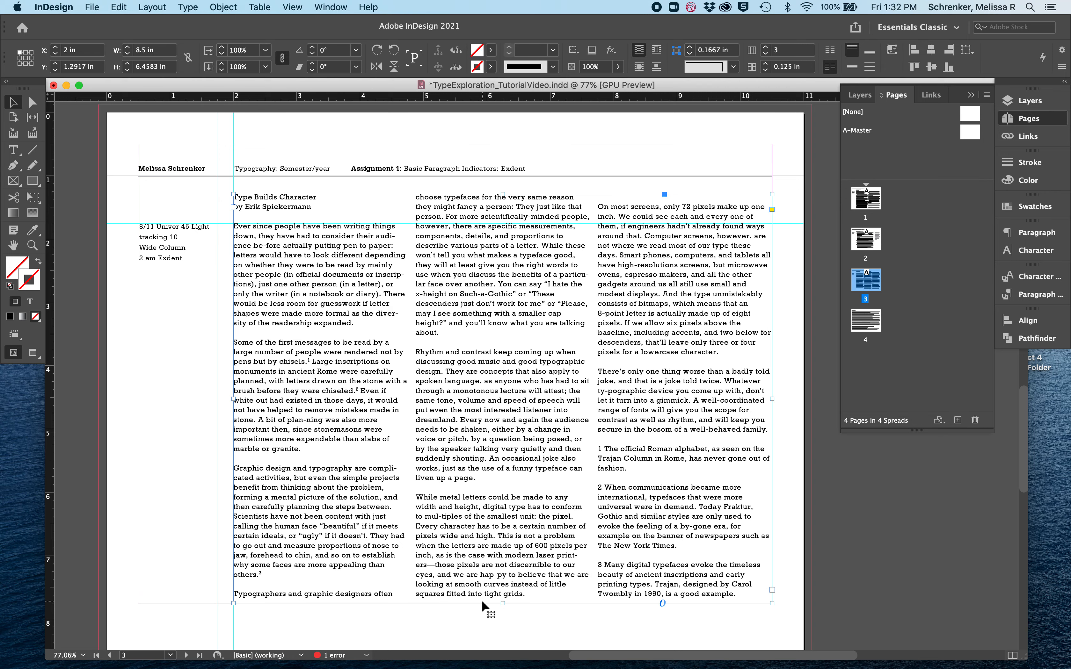
Set the three numbered footnotes at the end of the essay to 7 pt with 10 pt leading
double_click(622, 470)
drag(597, 449, 773, 603)
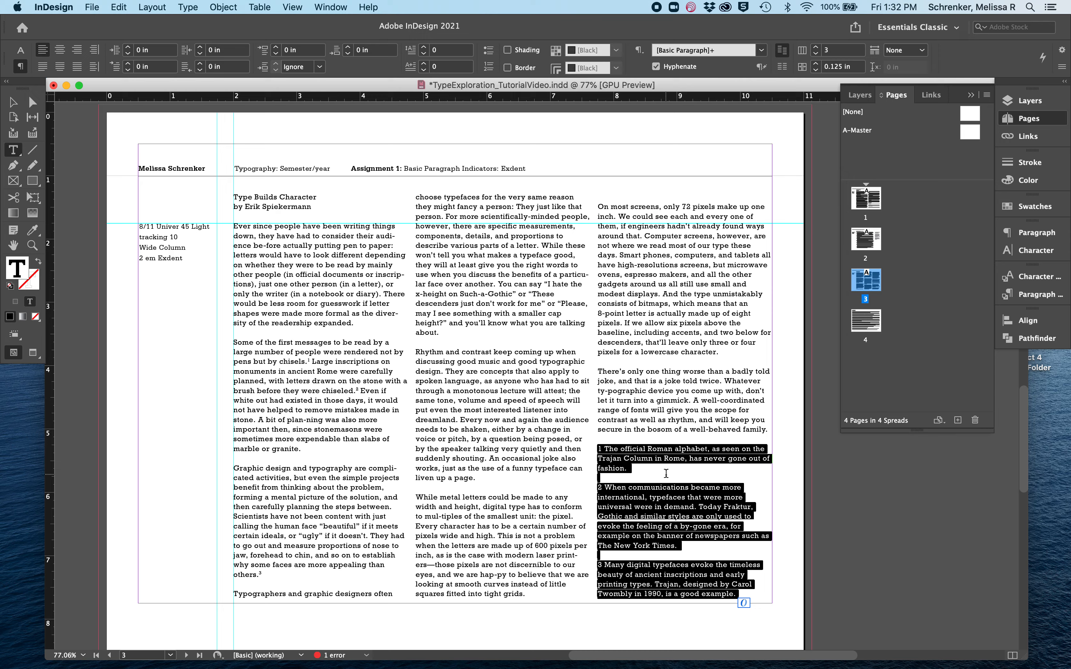
click(20, 50)
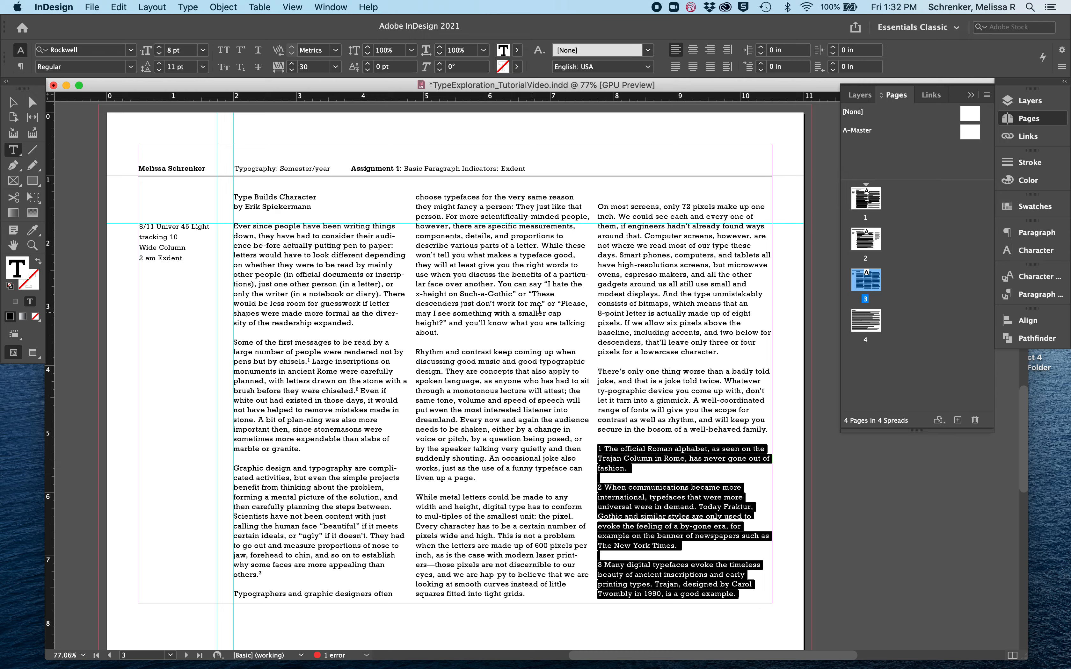
click(158, 54)
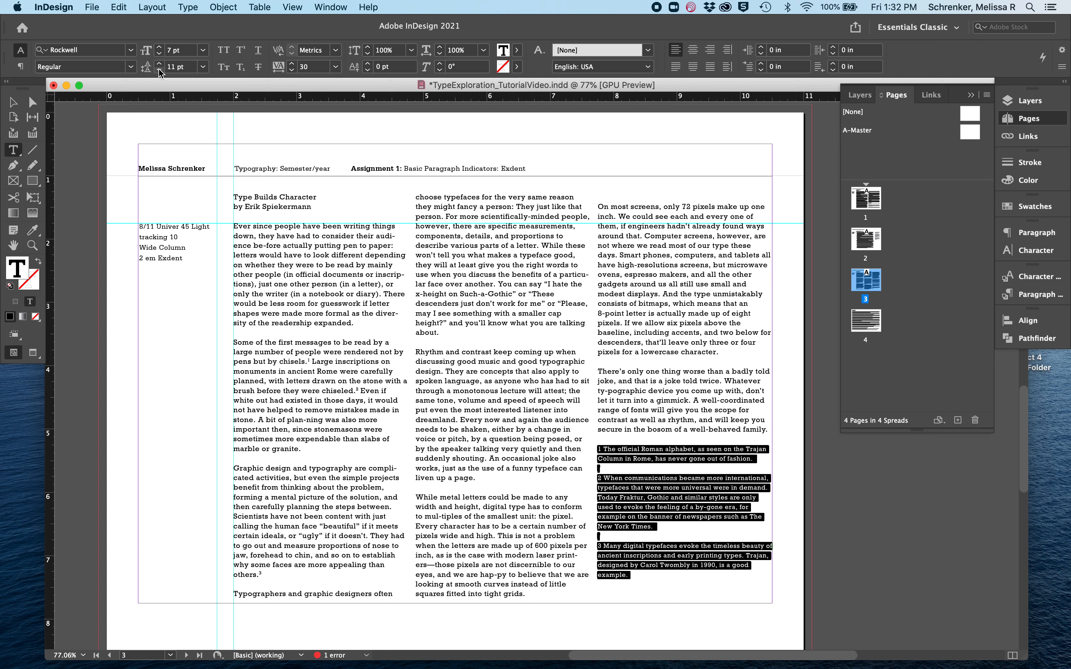
click(159, 70)
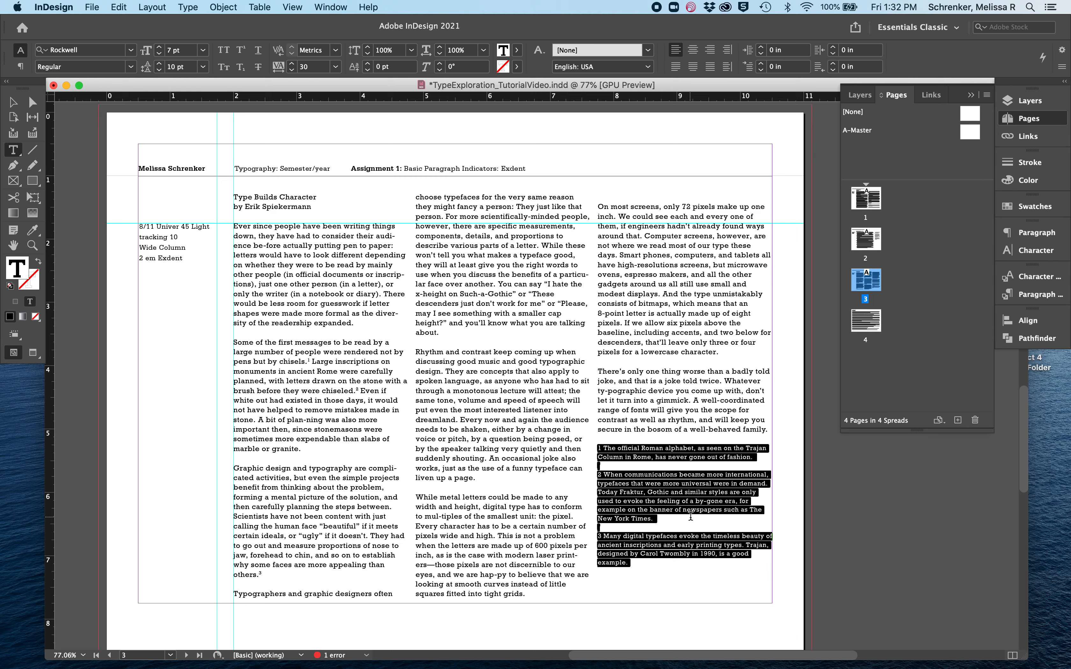
click(672, 509)
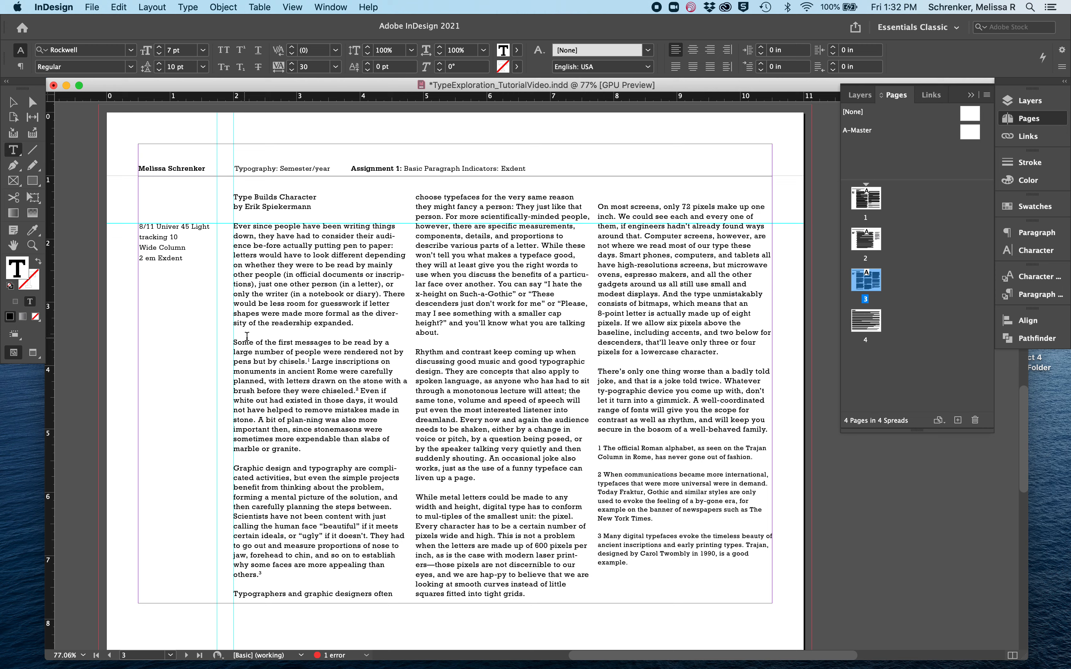
Try merging the "Some of the first messages" paragraph into the preceding one, then restore both paragraph breaks
click(233, 343)
key(BackSpace)
key(BackSpace)
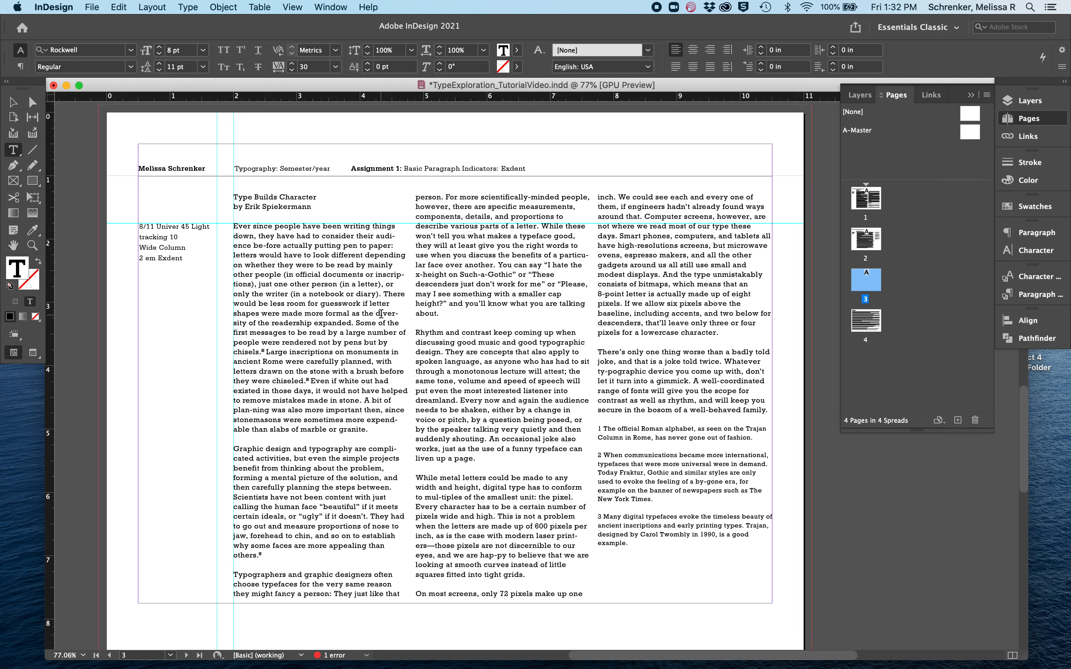
key(Return)
key(Return)
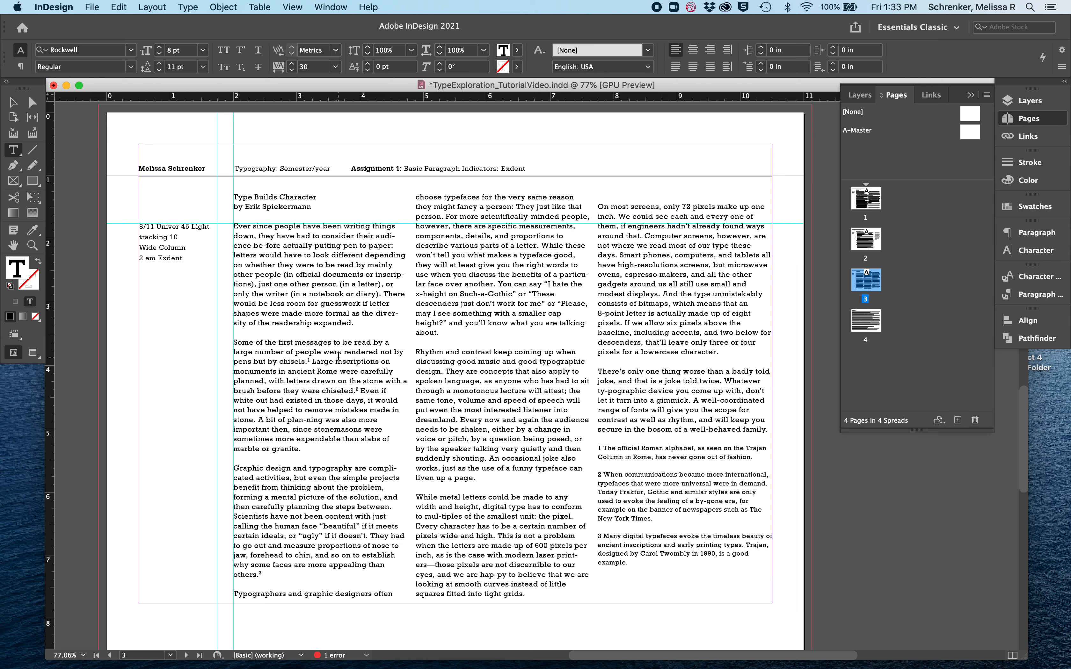
Delete the blank lines between the essay's body paragraphs, from "Some of the first messages" through "There's only one thing worse"
key(BackSpace)
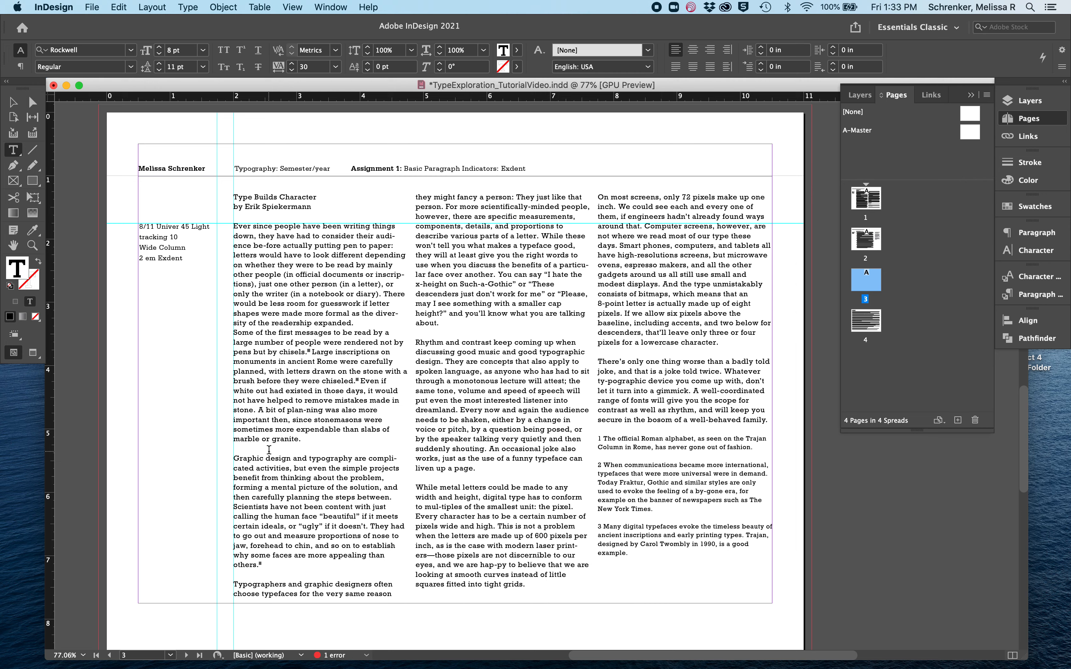
click(269, 450)
key(BackSpace)
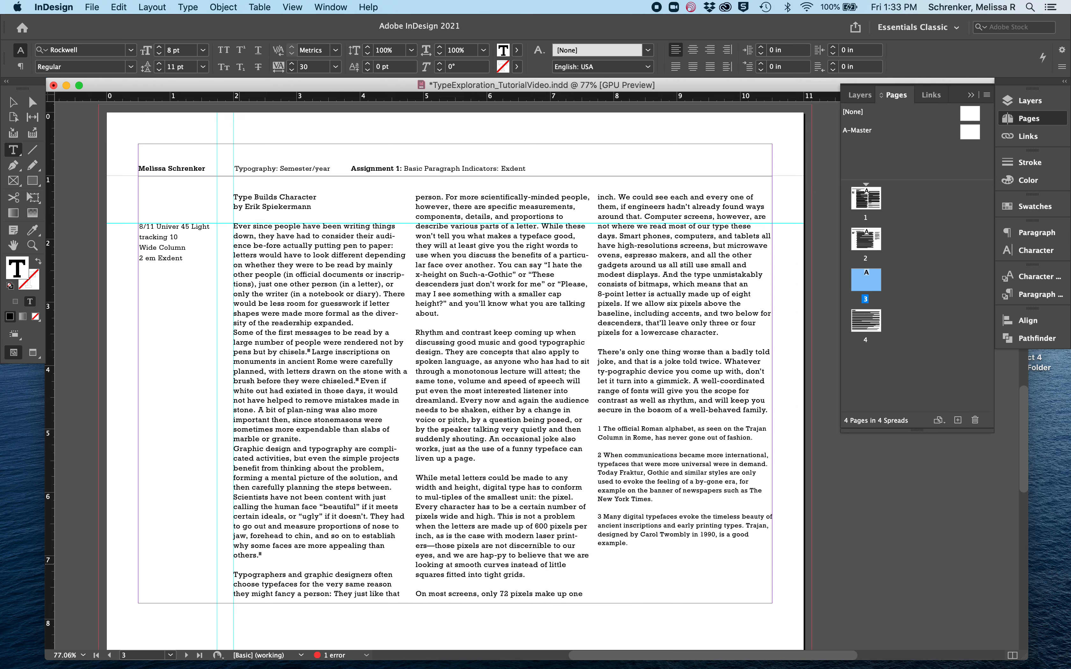
click(239, 565)
key(BackSpace)
click(434, 315)
key(BackSpace)
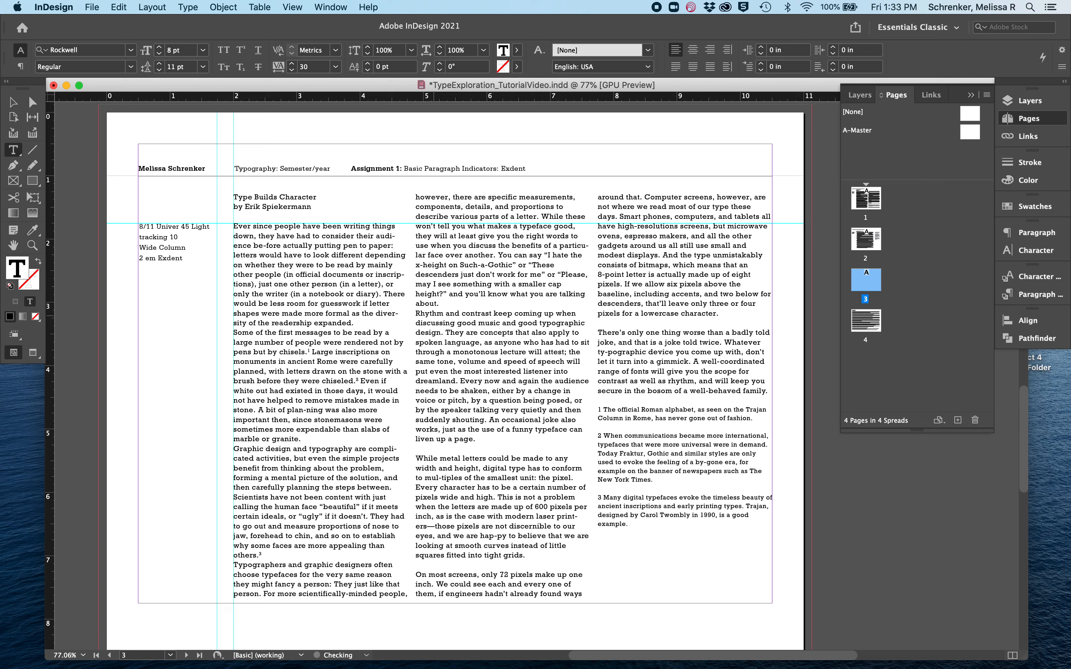
click(428, 448)
key(BackSpace)
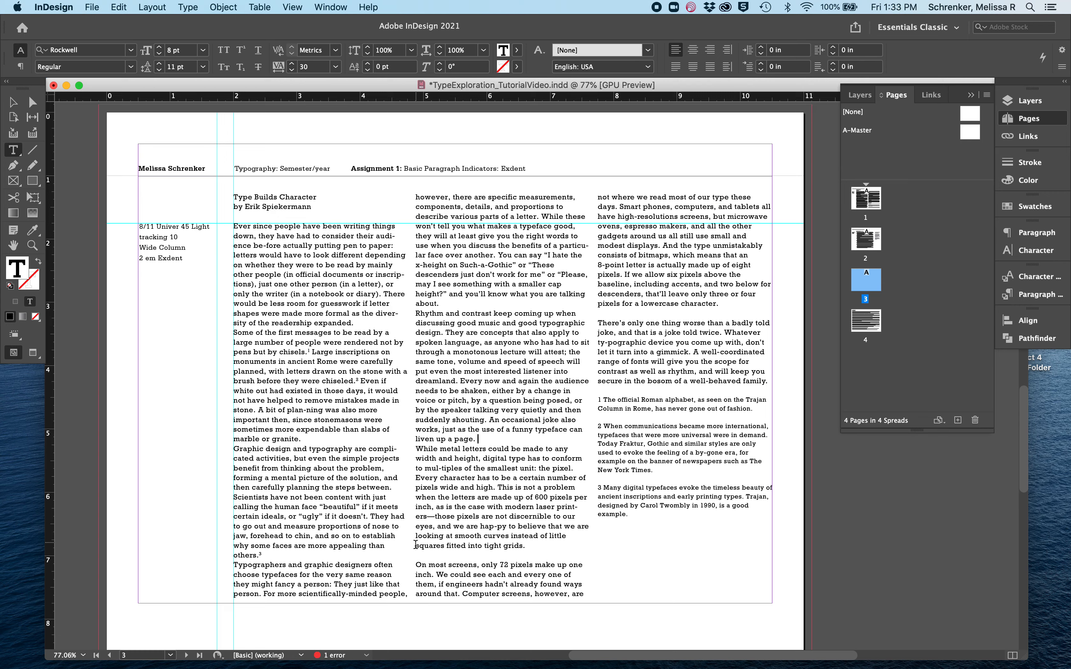
click(422, 555)
key(BackSpace)
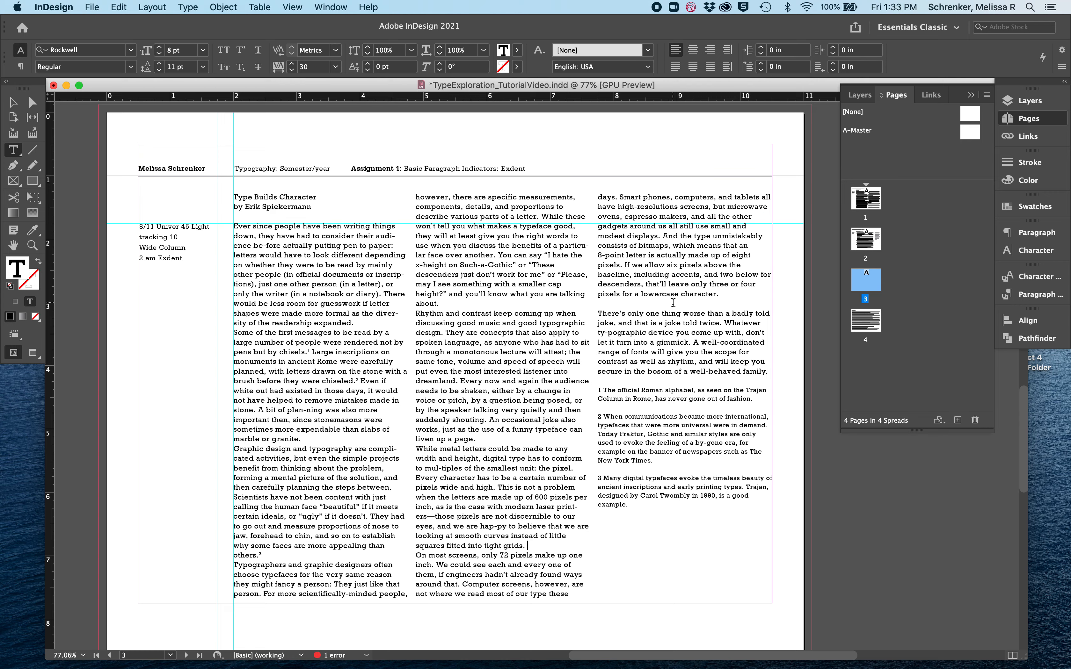
click(598, 313)
key(BackSpace)
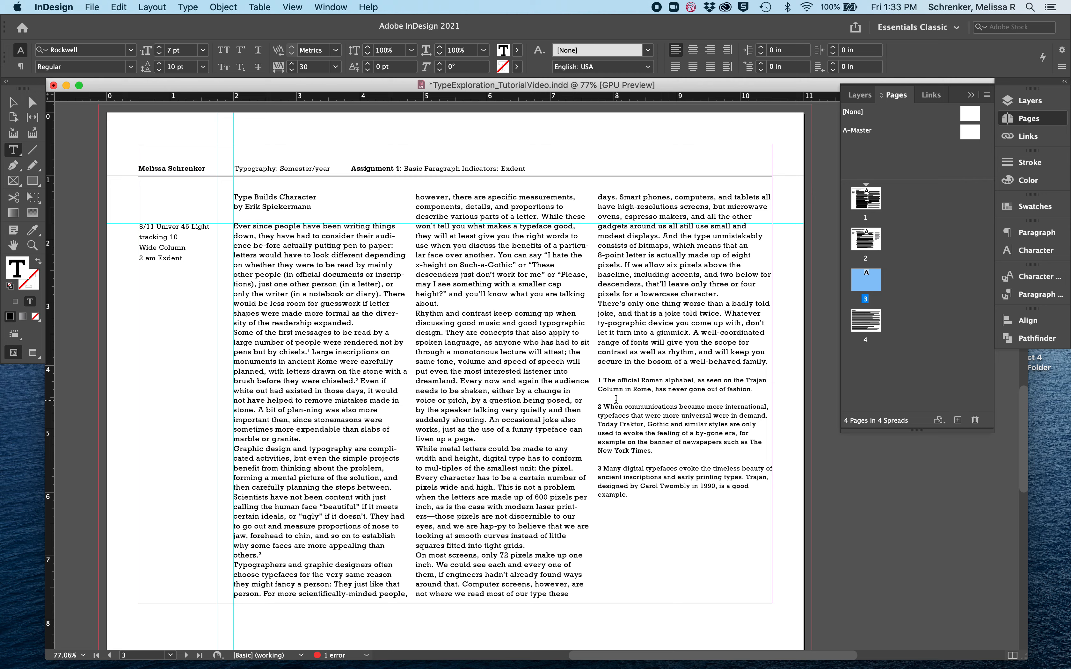
Delete the blank lines between the three footnotes
key(BackSpace)
click(610, 452)
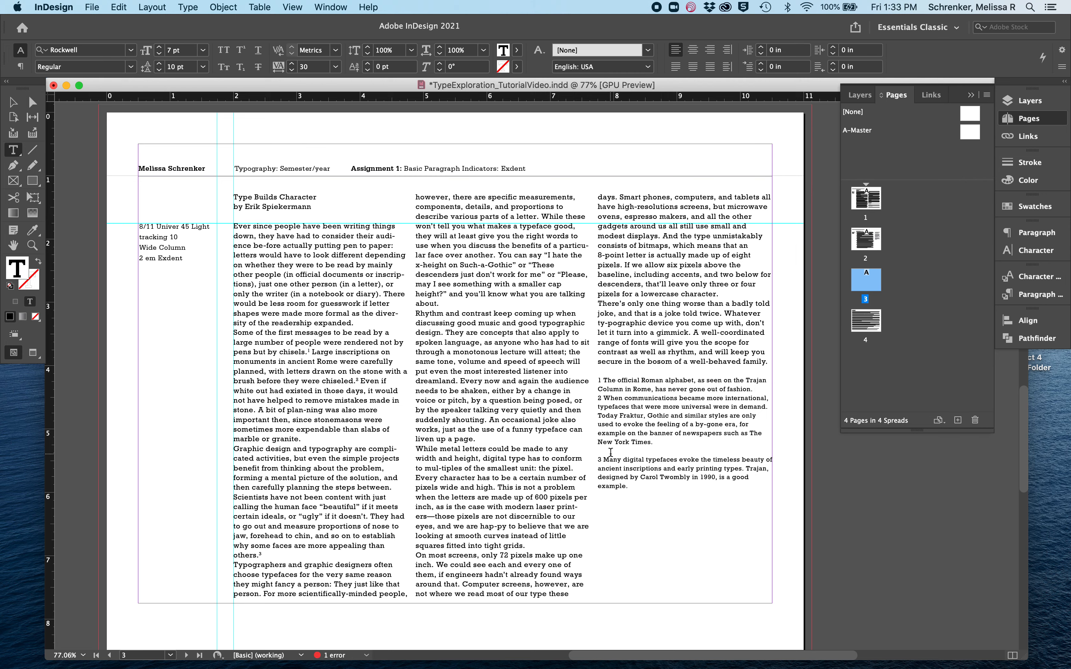
key(BackSpace)
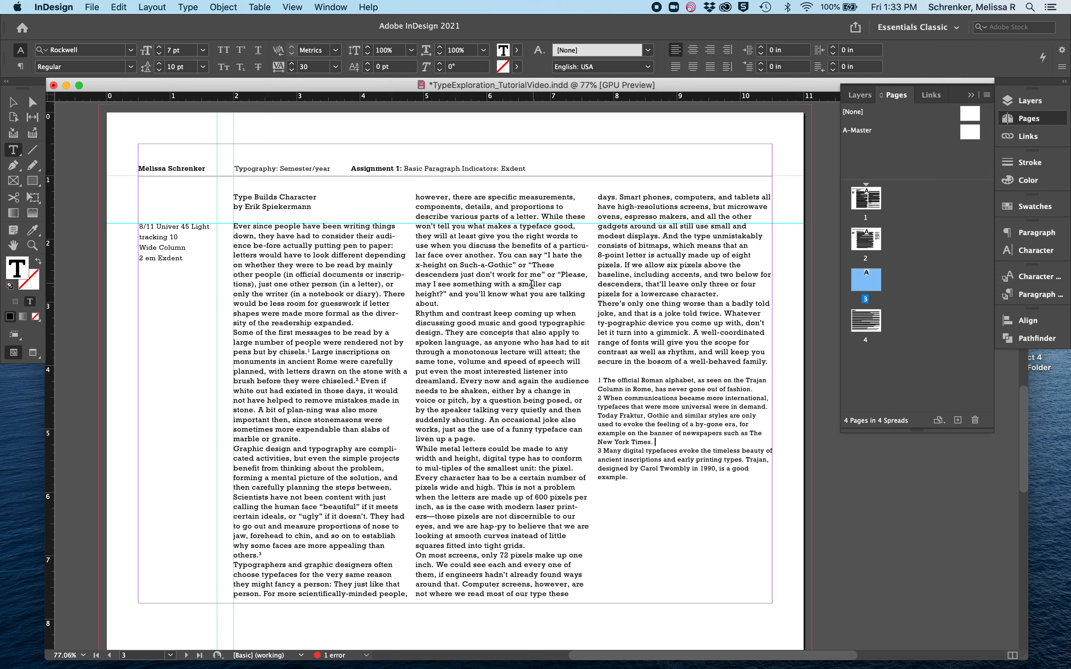
Set the space before every paragraph in the page 3 text frame to p5.5
key(super+a)
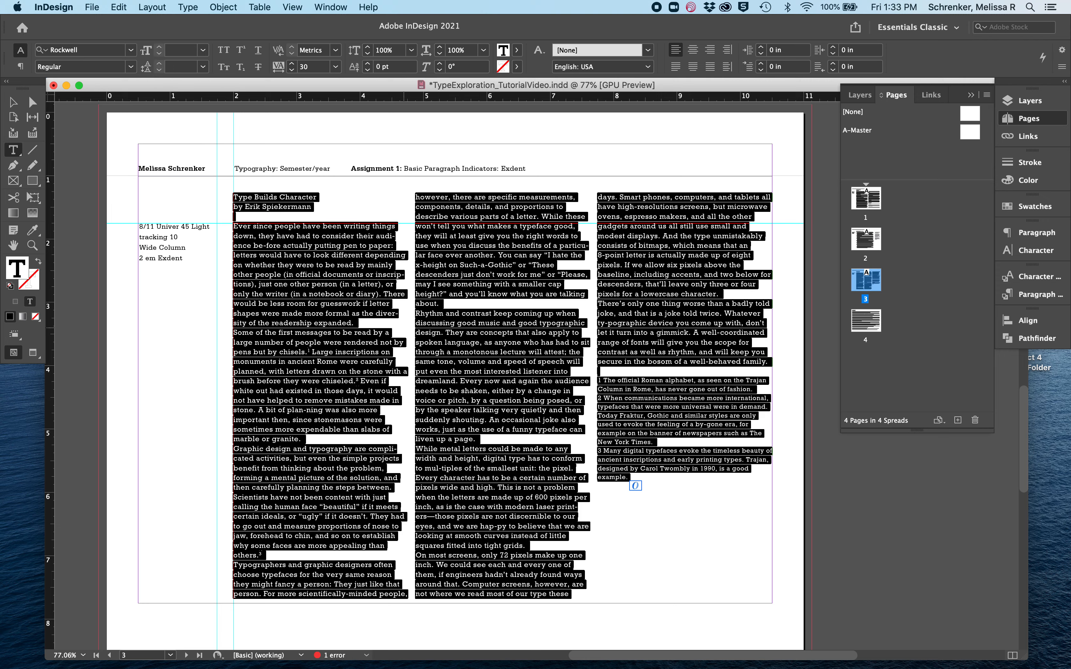
click(326, 304)
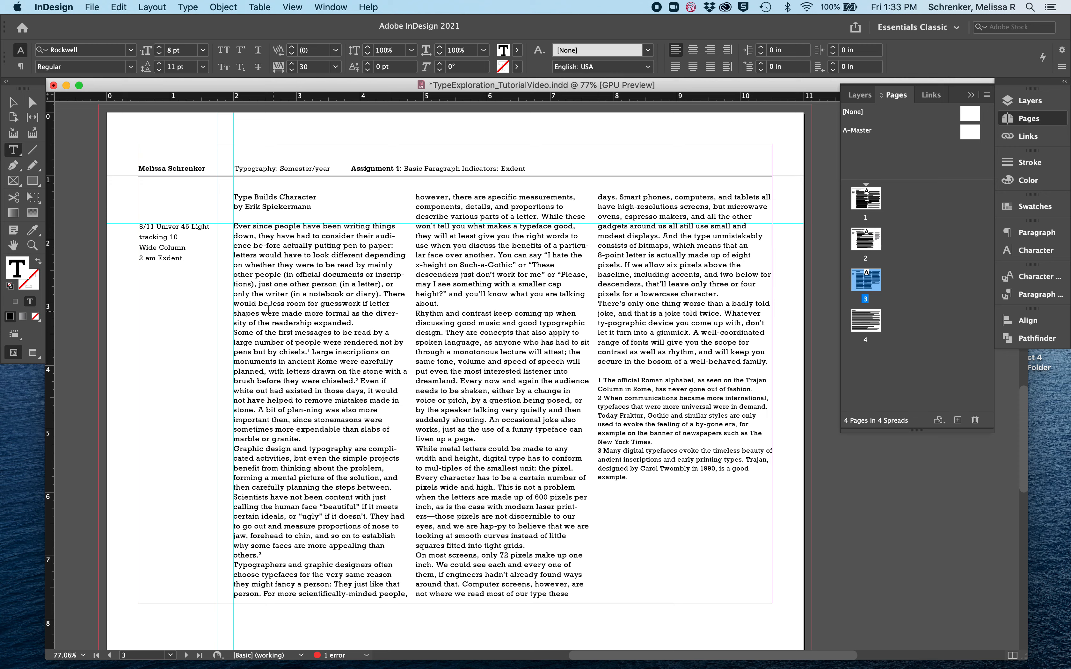
click(234, 337)
key(super+a)
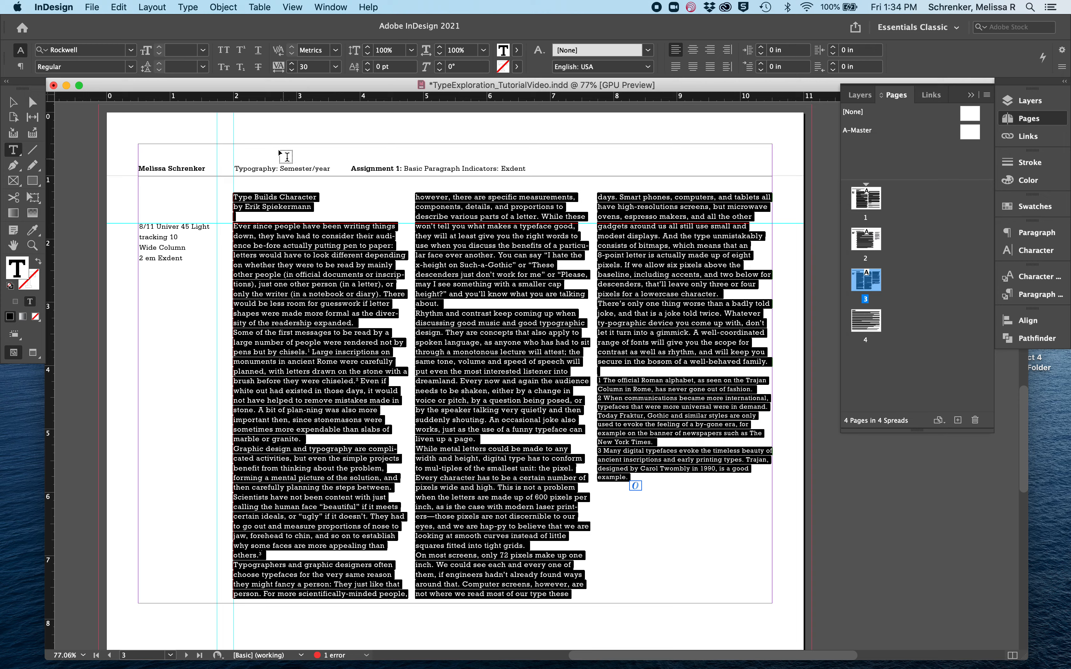
click(20, 67)
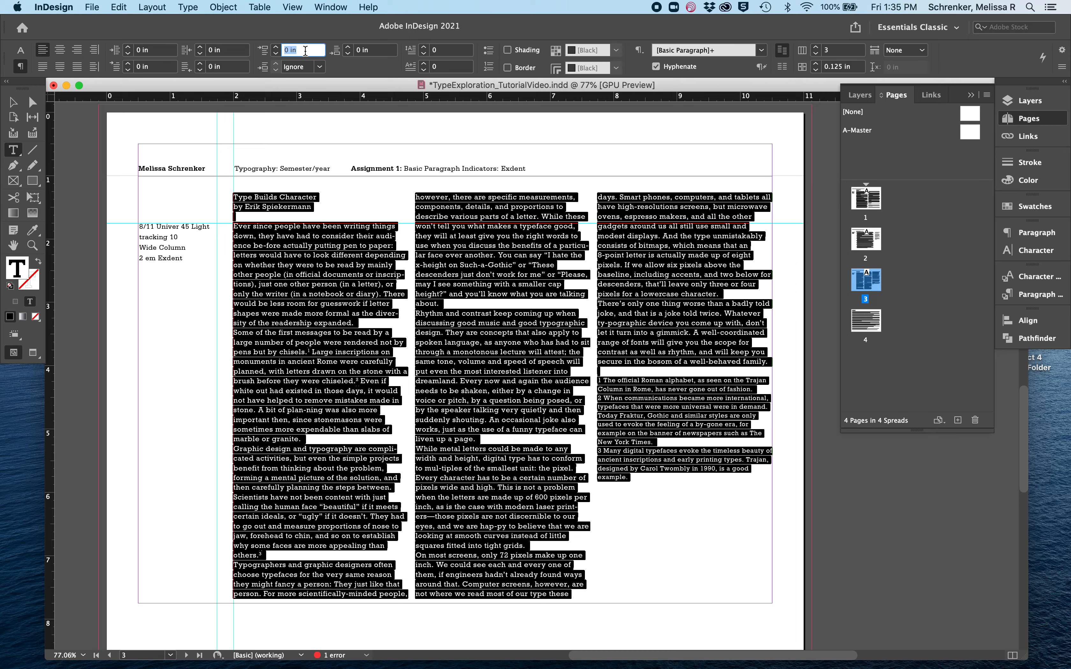
text(p5.5)
key(Return)
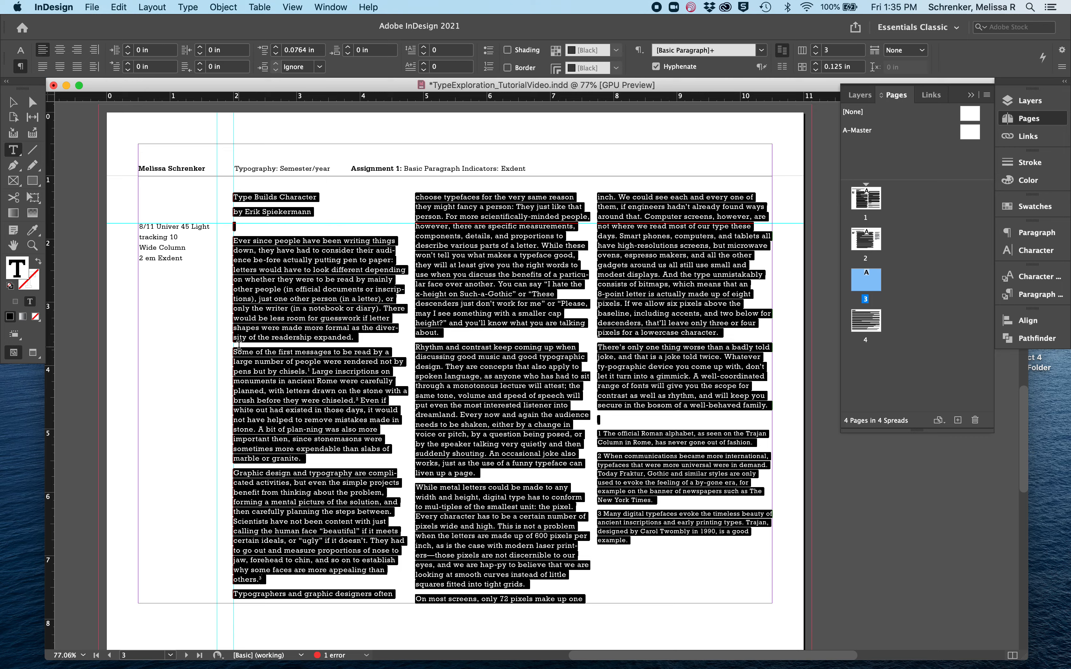
click(248, 351)
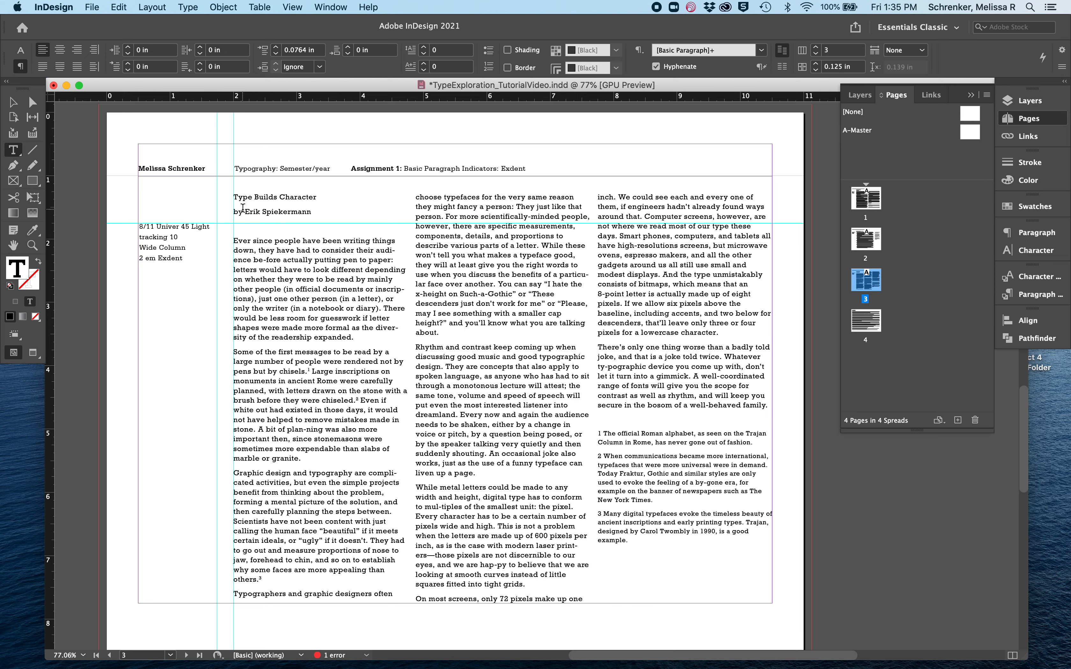
Place the byline directly under the title with a line break and delete the blank line before the first body paragraph
click(234, 213)
key(BackSpace)
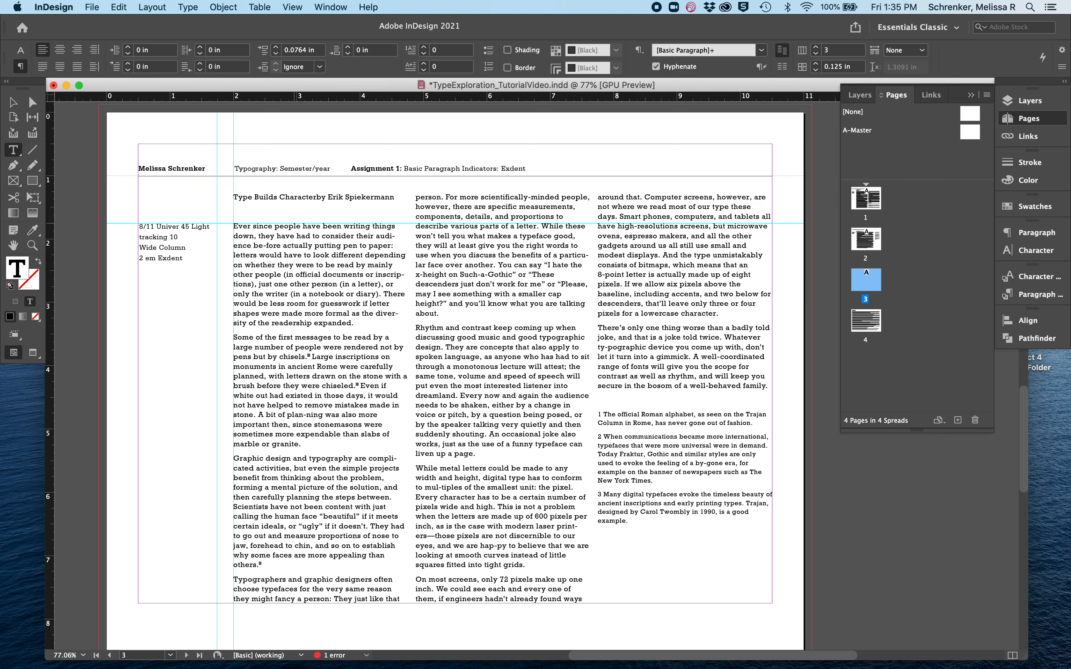
key(Return)
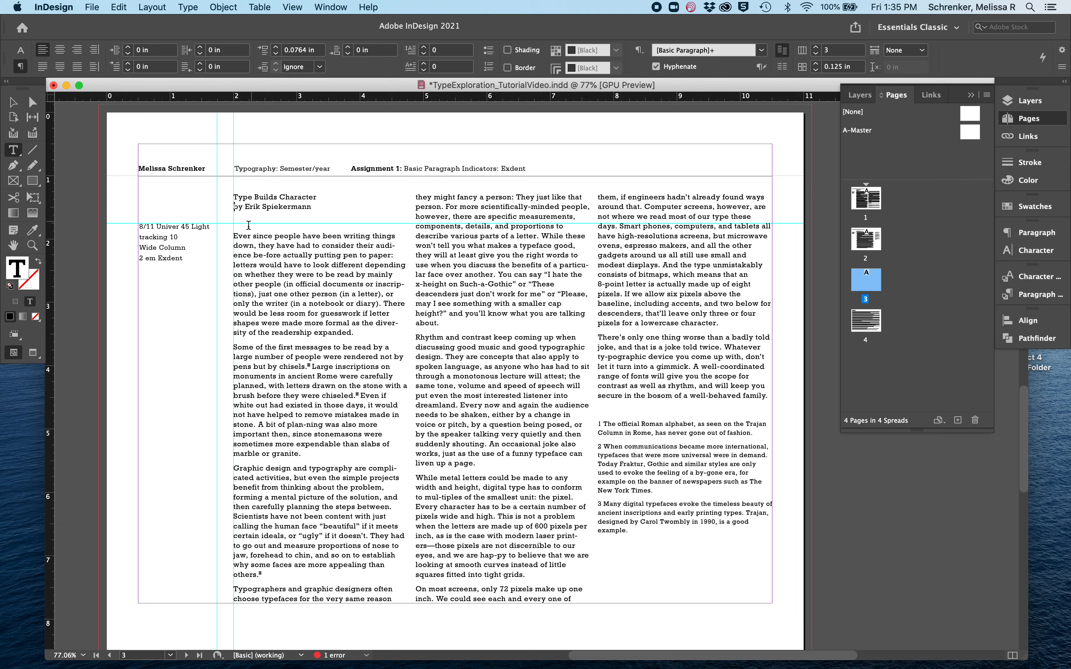
click(245, 216)
key(BackSpace)
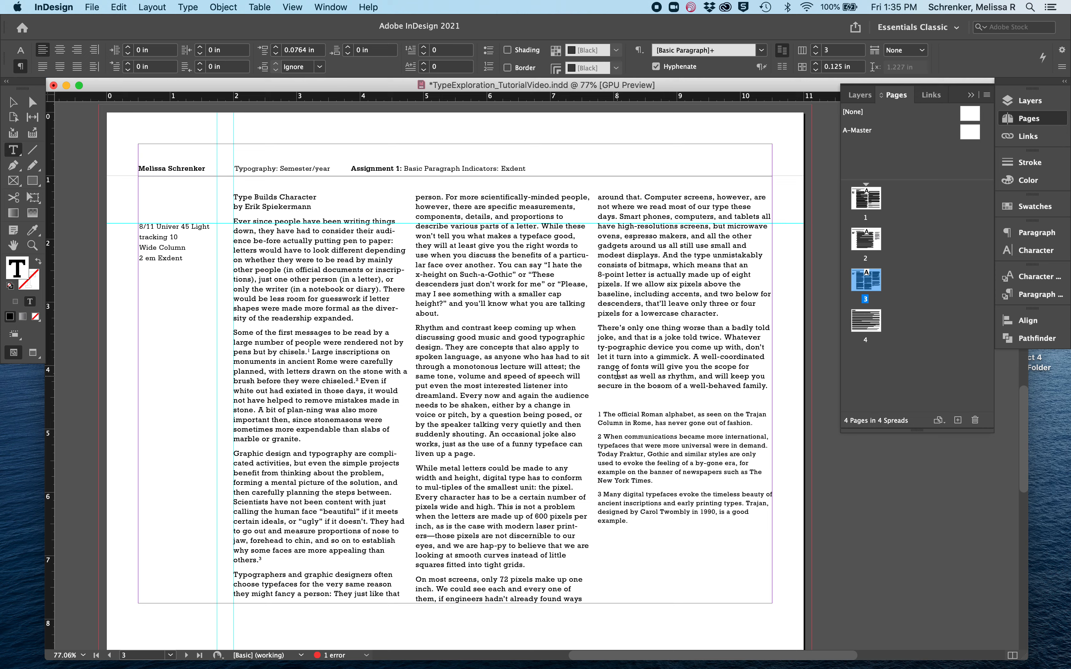
click(612, 399)
click(622, 433)
Set the title "Type Builds Character" in 9 pt Rockwell Bold
triple_click(273, 197)
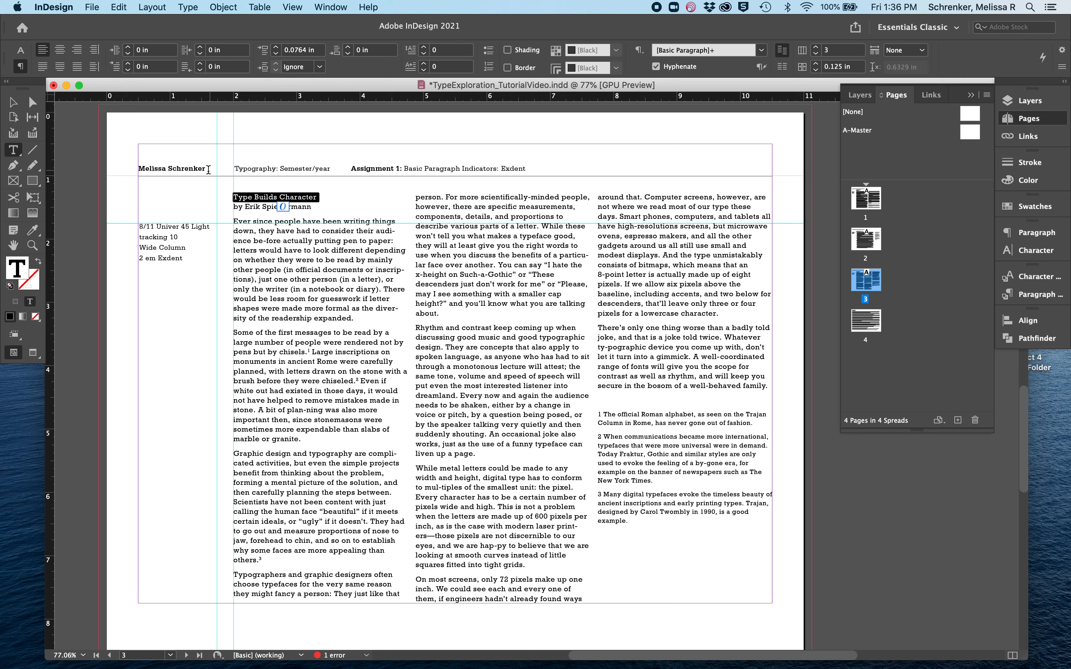
click(22, 54)
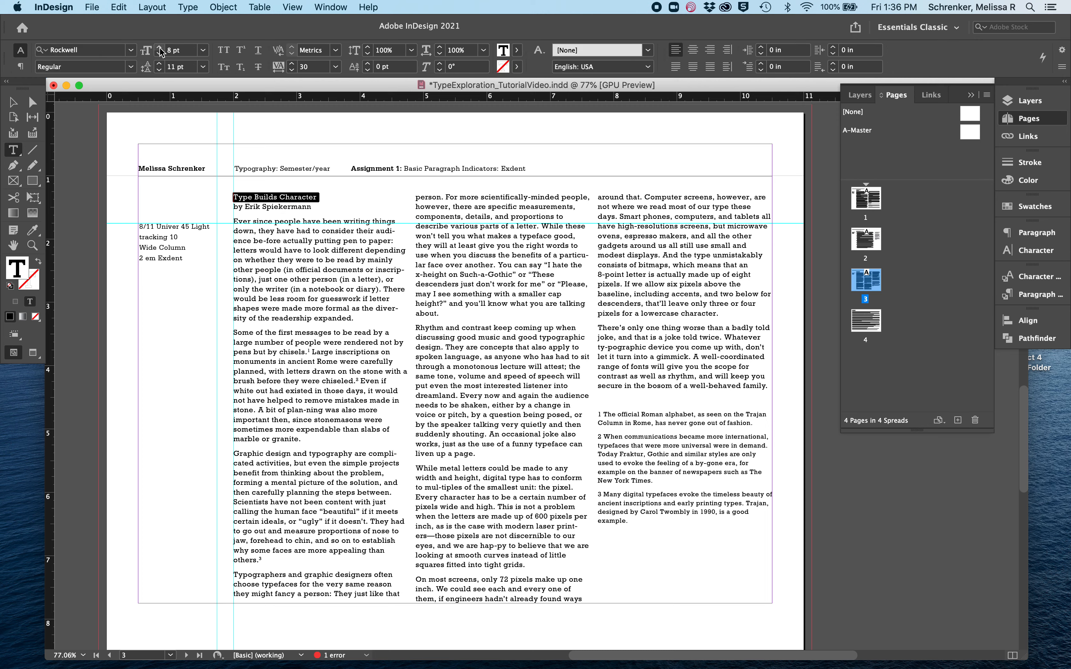
click(160, 48)
click(131, 66)
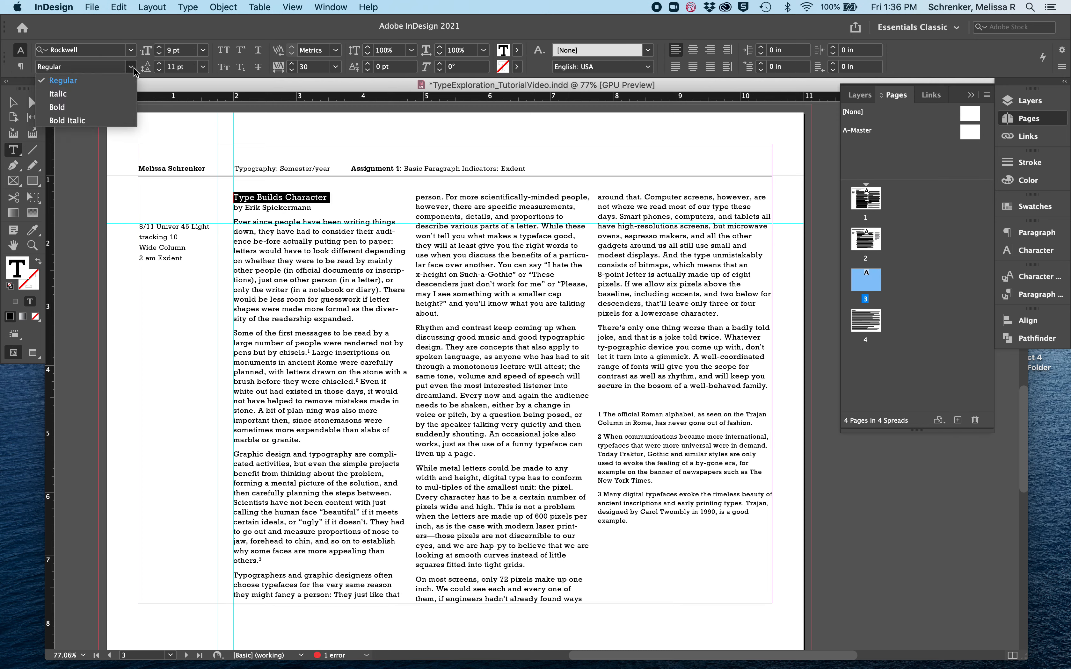
click(96, 106)
click(253, 208)
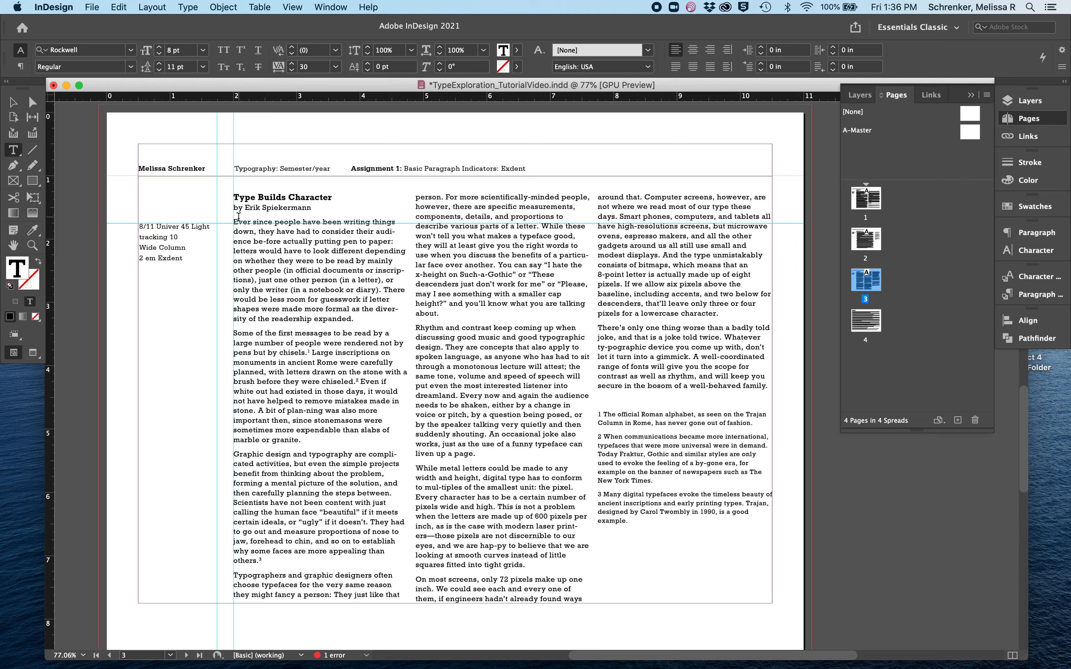
Set the fill colour of the body paragraphs and footnotes to 80% black
drag(234, 221, 746, 510)
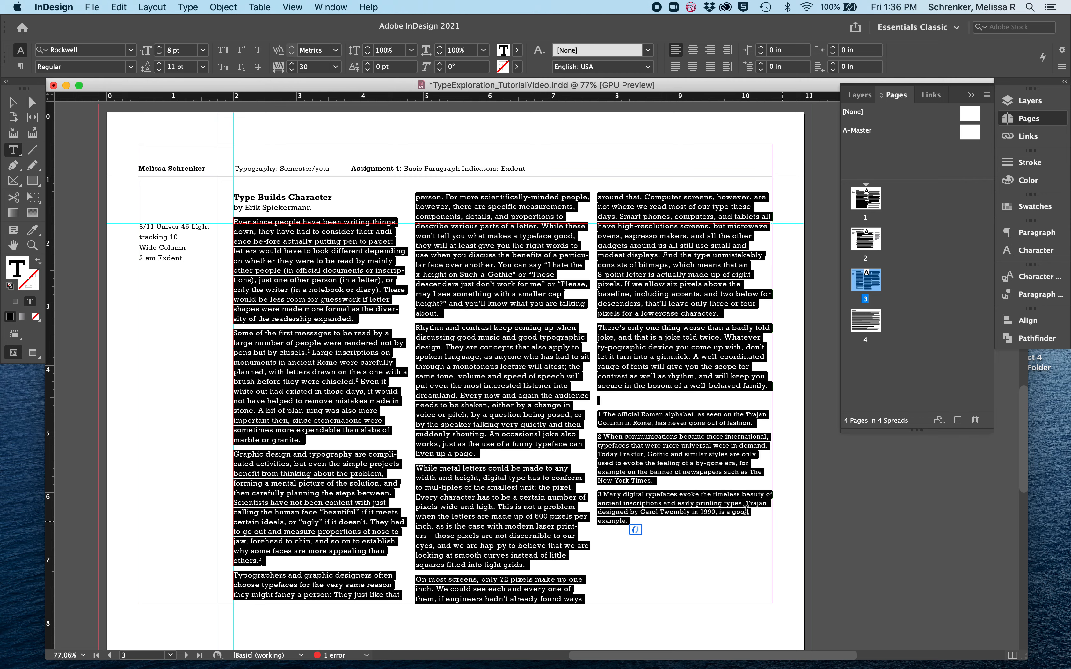
double_click(17, 272)
double_click(669, 426)
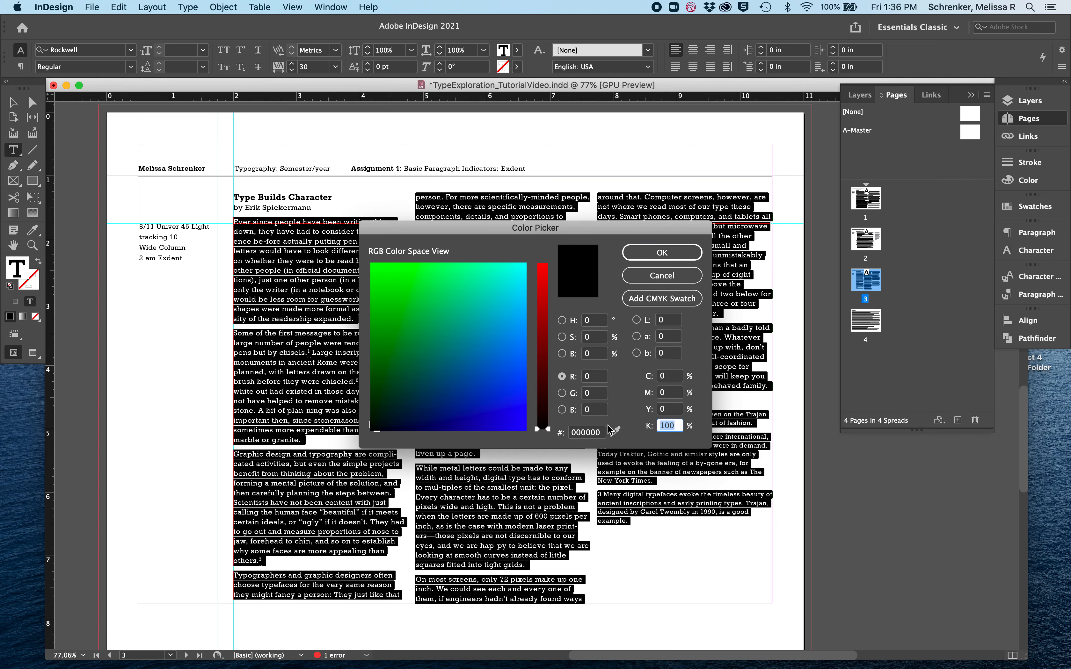
text(80)
key(Return)
click(630, 377)
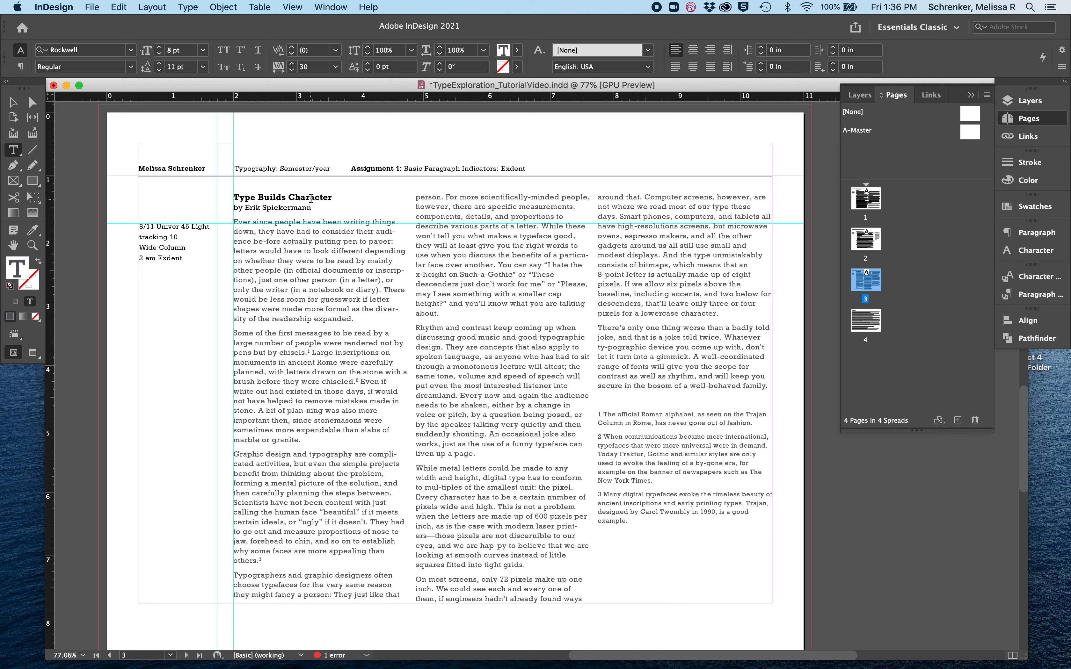
Nudge the essay text frame down to Y 1.3611 in and shorten it to 6.3889 in, ending at the page's bottom margin
click(12, 103)
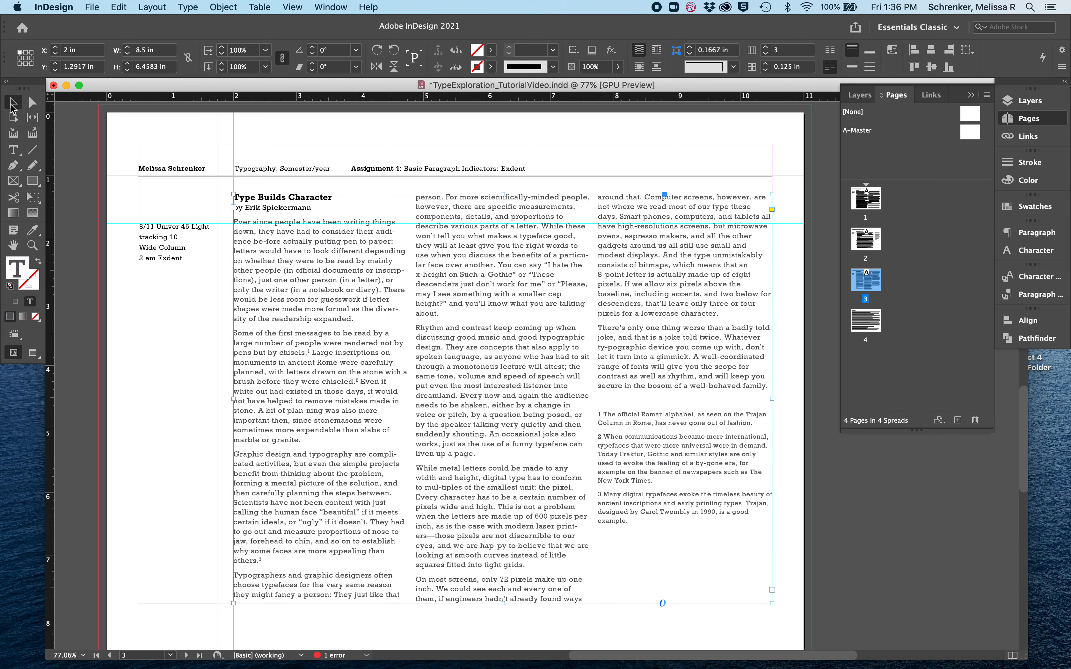
key(Down)
key(Down)
key(Down)
key(Down)
key(Down)
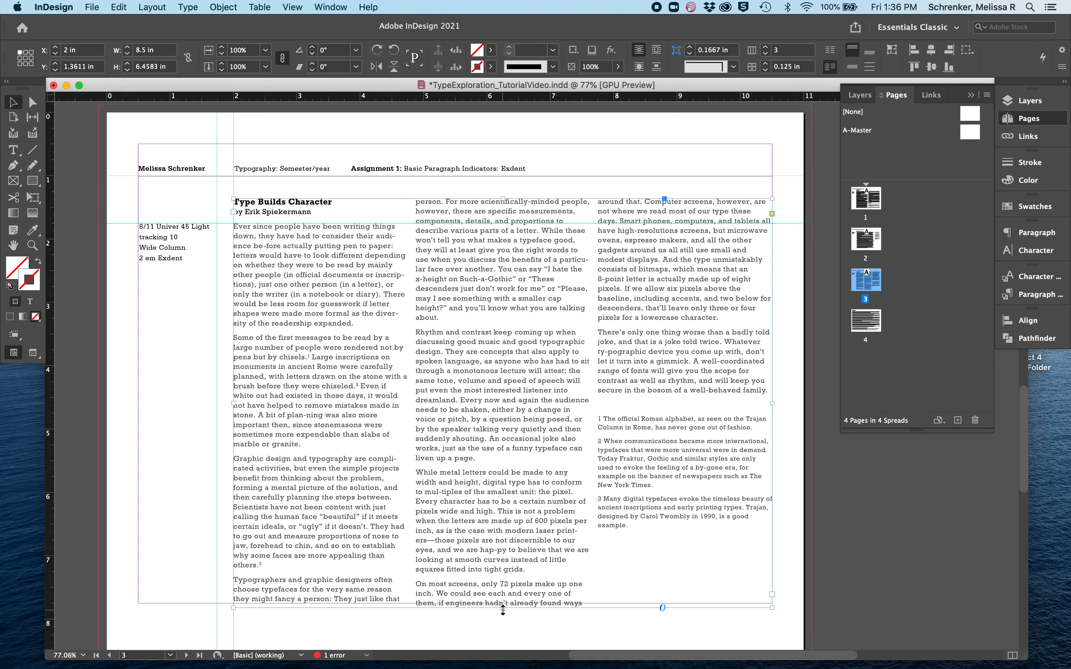
drag(502, 610, 502, 603)
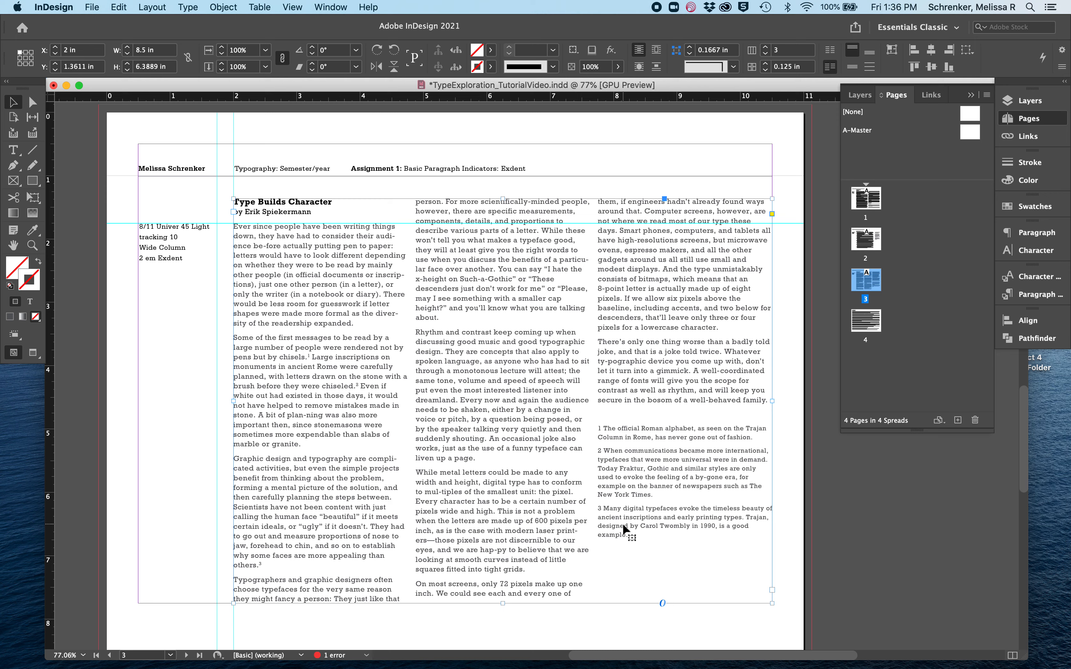
Lighten the fill colour of the three footnotes to 60% black
double_click(645, 525)
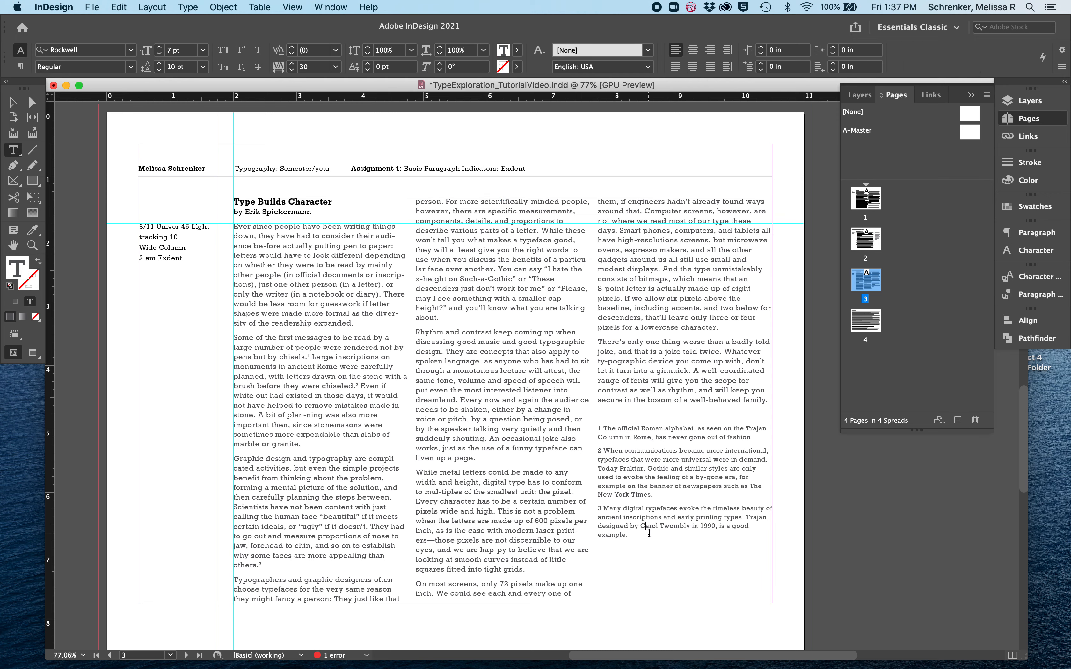
drag(628, 536, 598, 432)
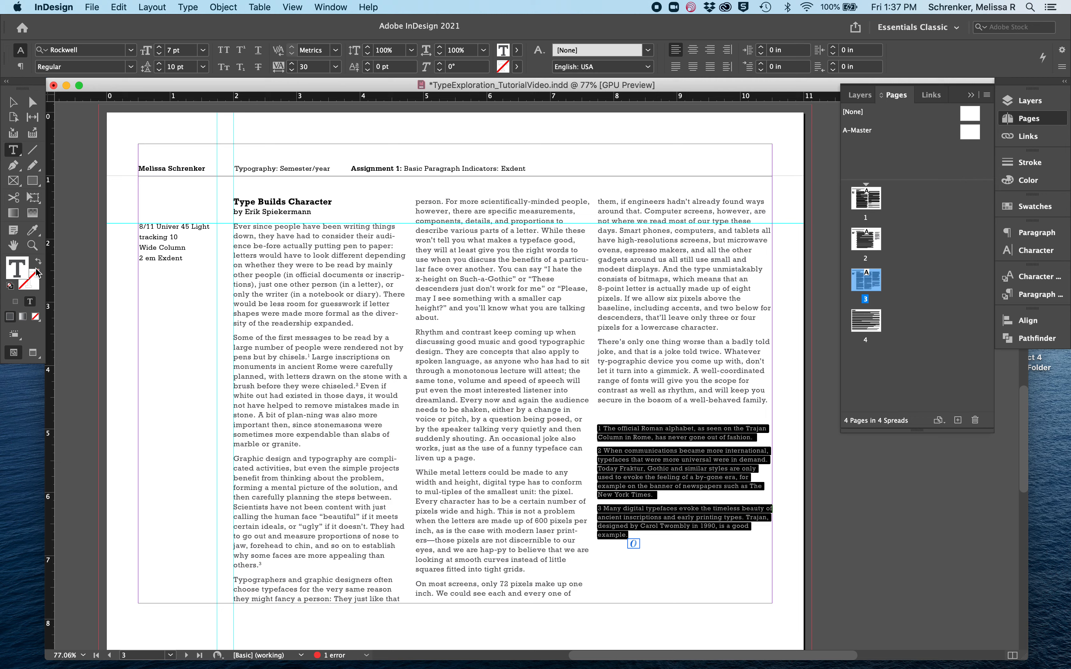
double_click(26, 271)
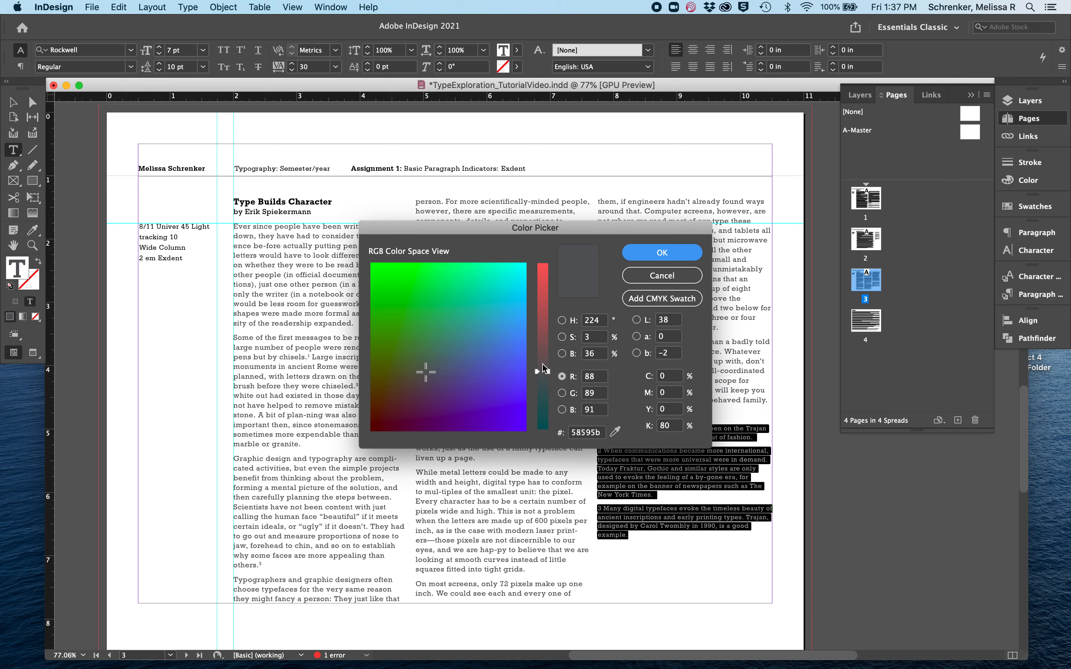
click(663, 425)
key(BackSpace)
text(6)
key(Return)
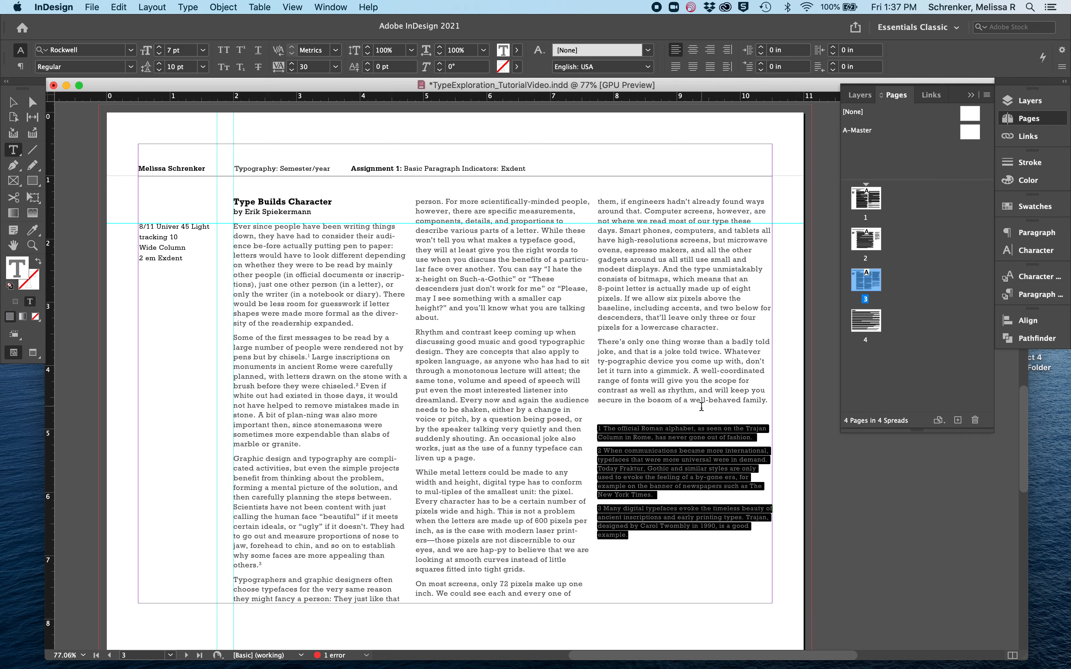
click(637, 412)
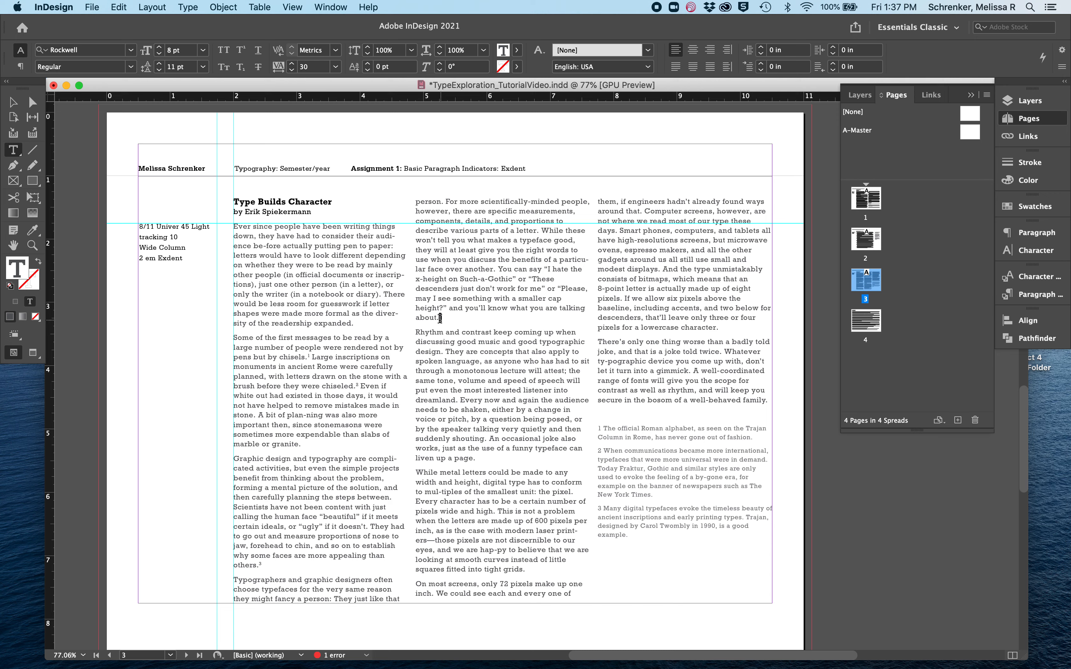
Examine the single-word last lines and the paragraph split at the foot of the second column for widows and orphans
drag(442, 317, 415, 318)
drag(266, 566, 233, 565)
drag(415, 585, 579, 605)
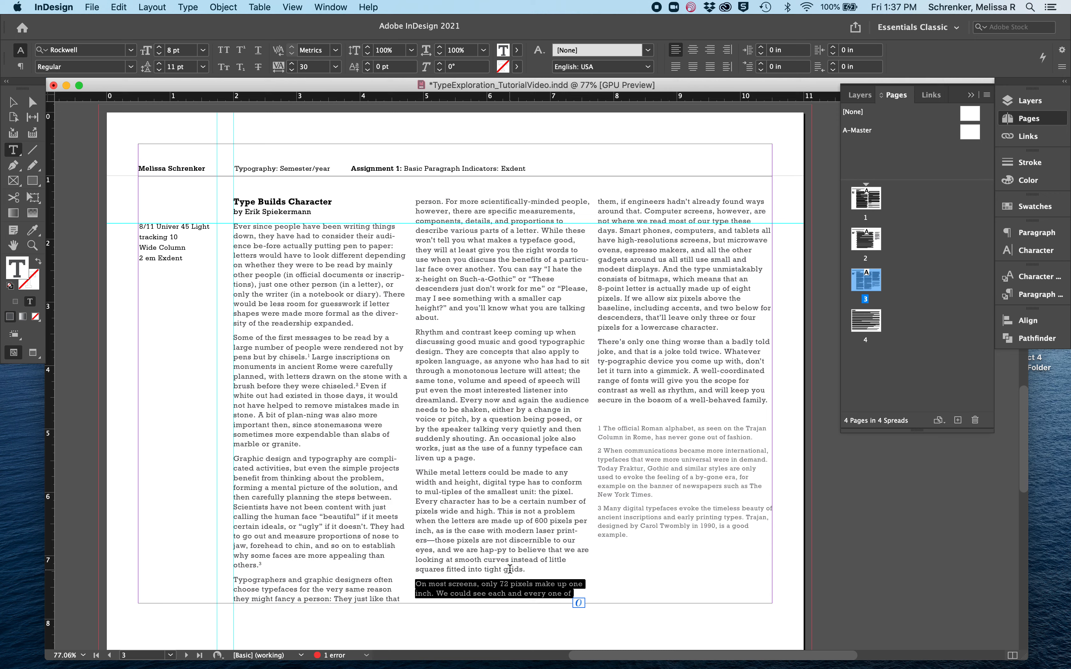
click(488, 561)
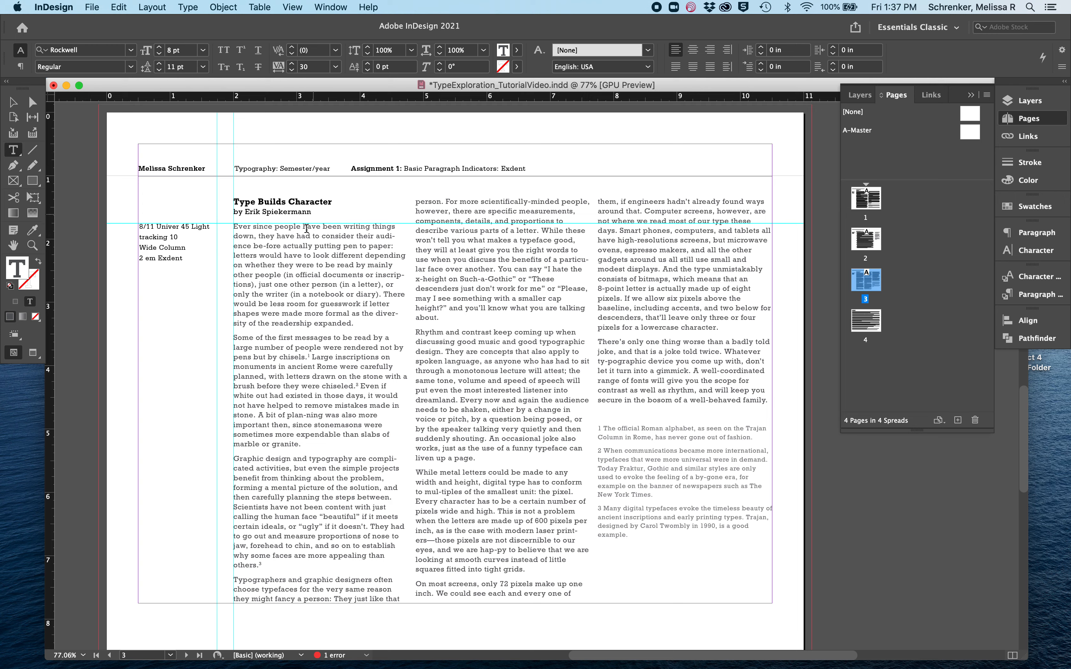
Make the title and byline span 3 columns so the essay's body columns start below them
key(super+a)
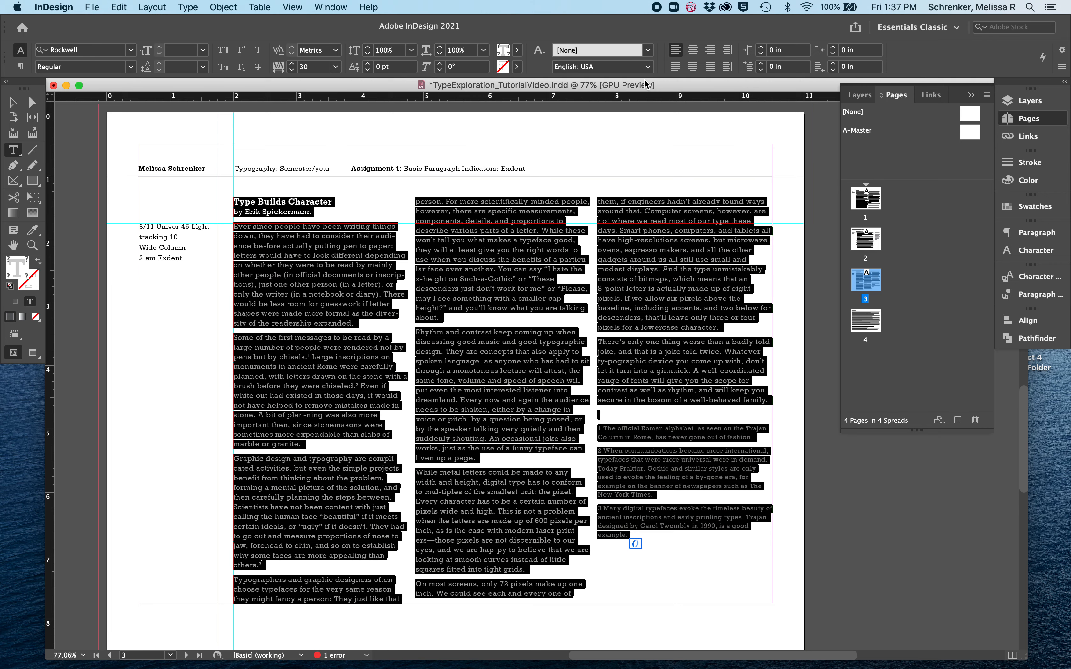
click(20, 67)
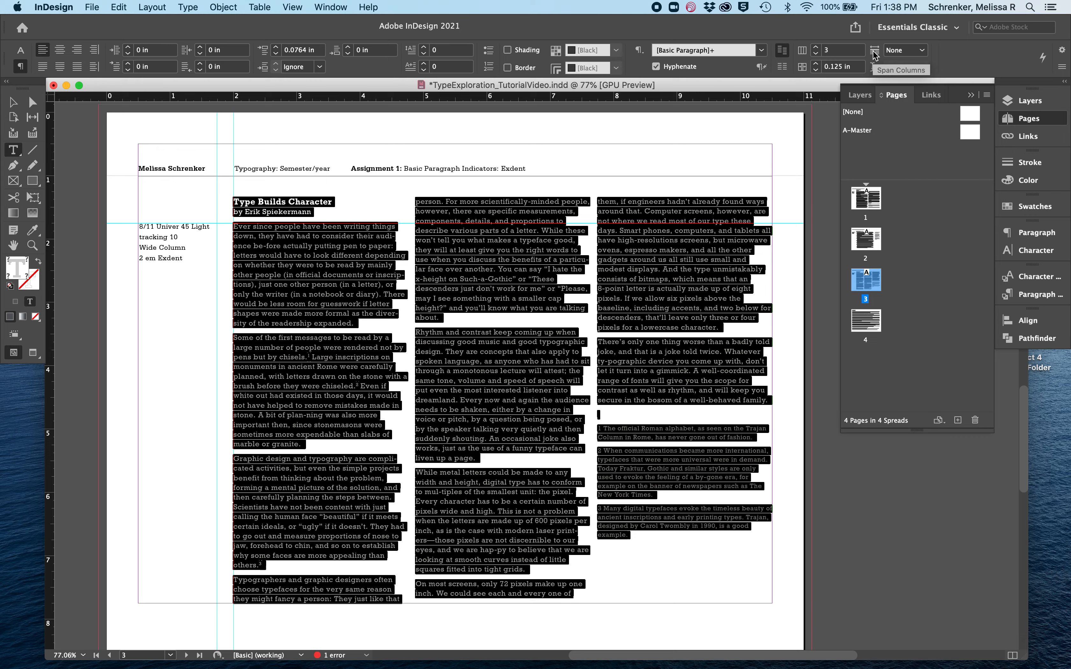
click(380, 221)
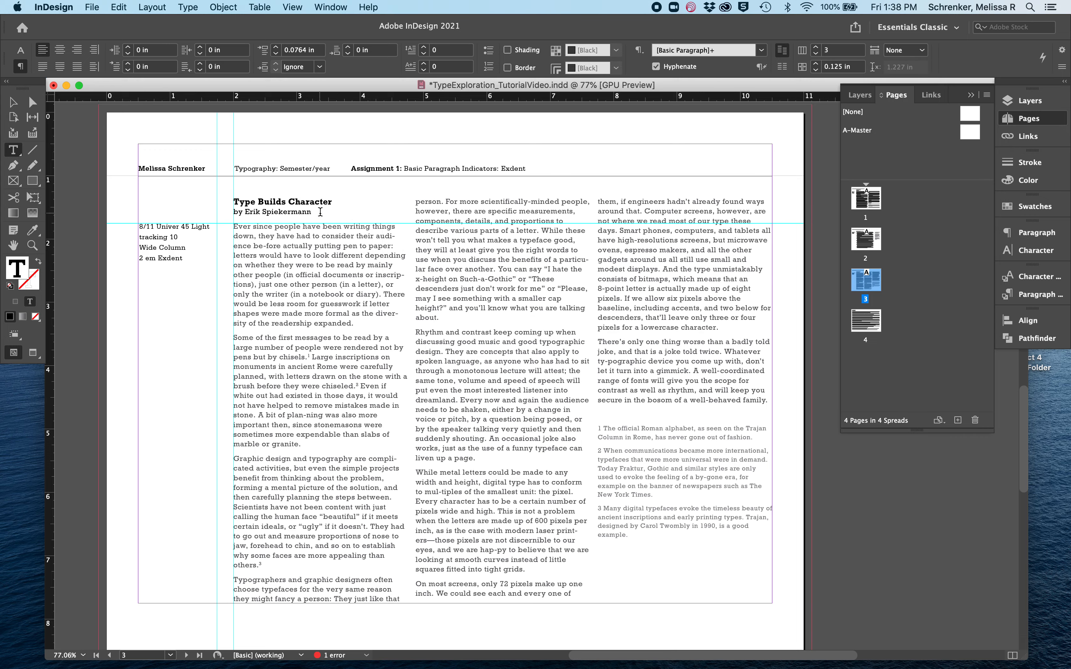
drag(322, 212, 194, 204)
click(922, 50)
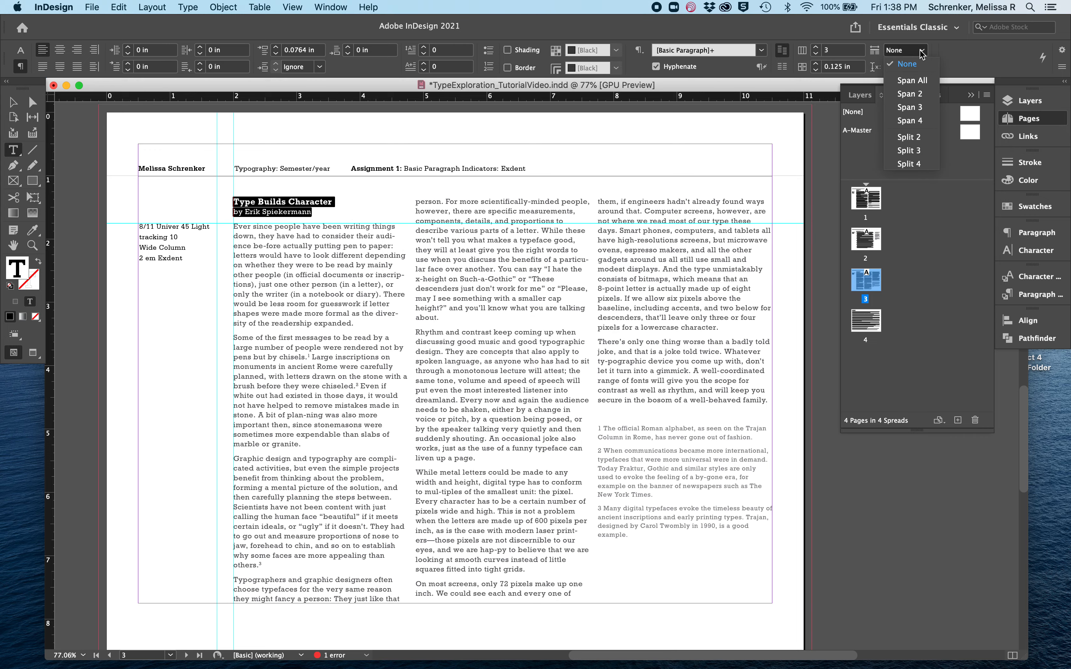
click(911, 107)
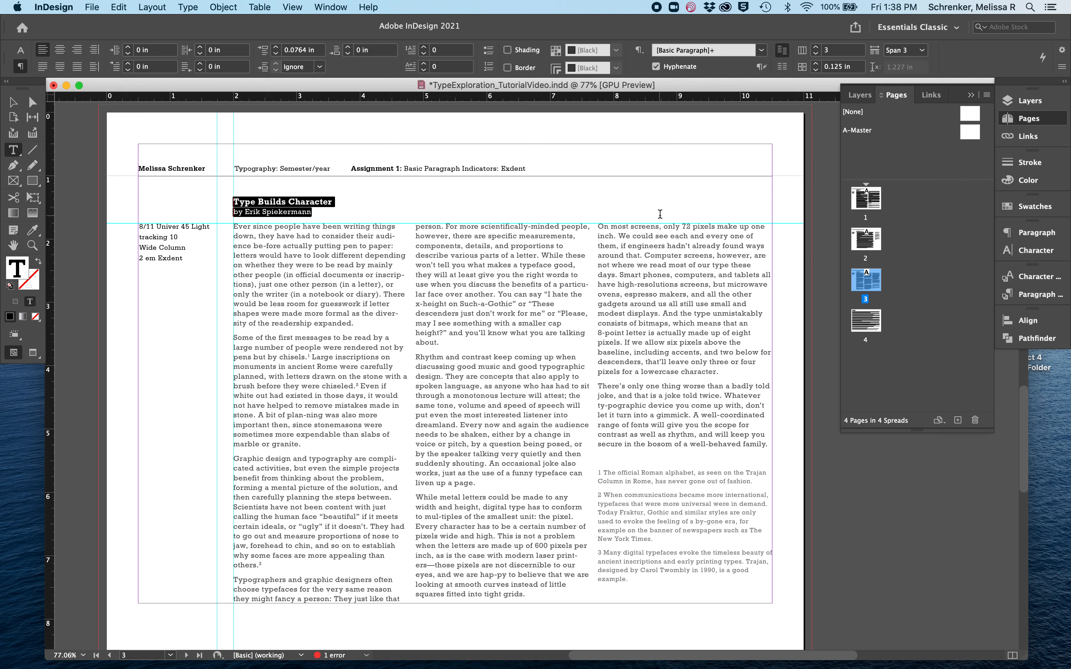
click(590, 339)
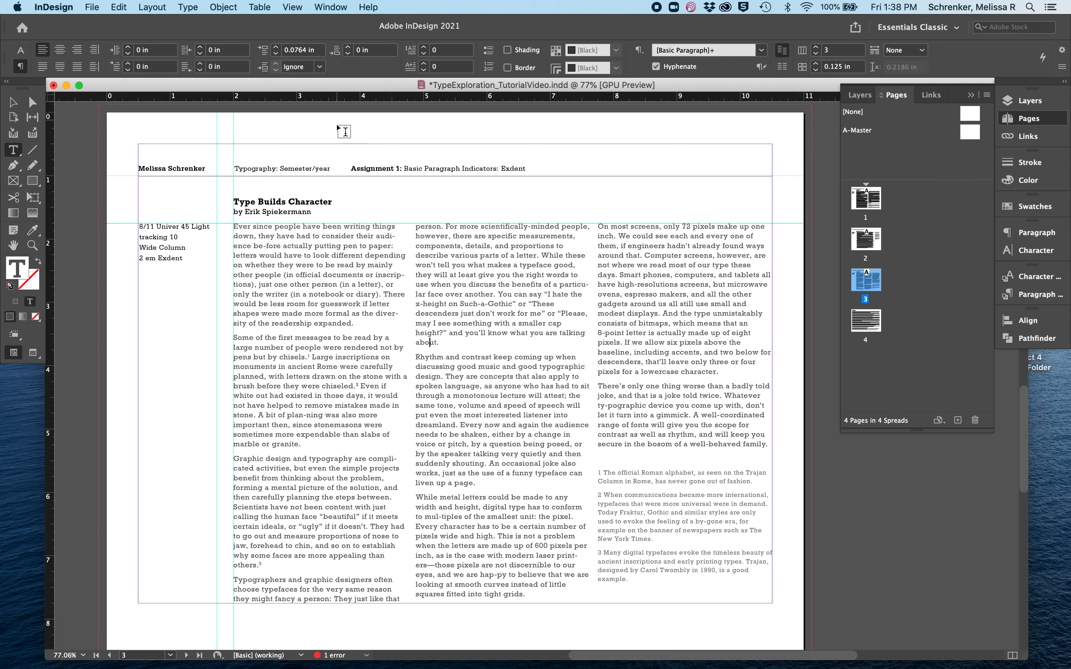
Delete the blank line between the last body paragraph and the first footnote
click(20, 49)
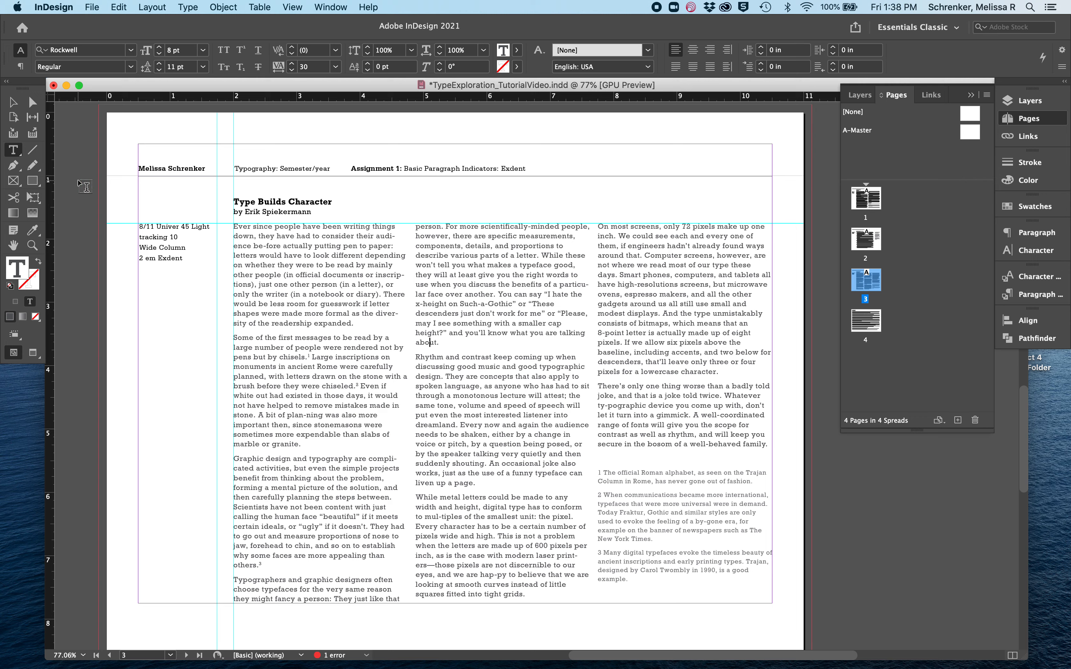
click(12, 102)
click(437, 343)
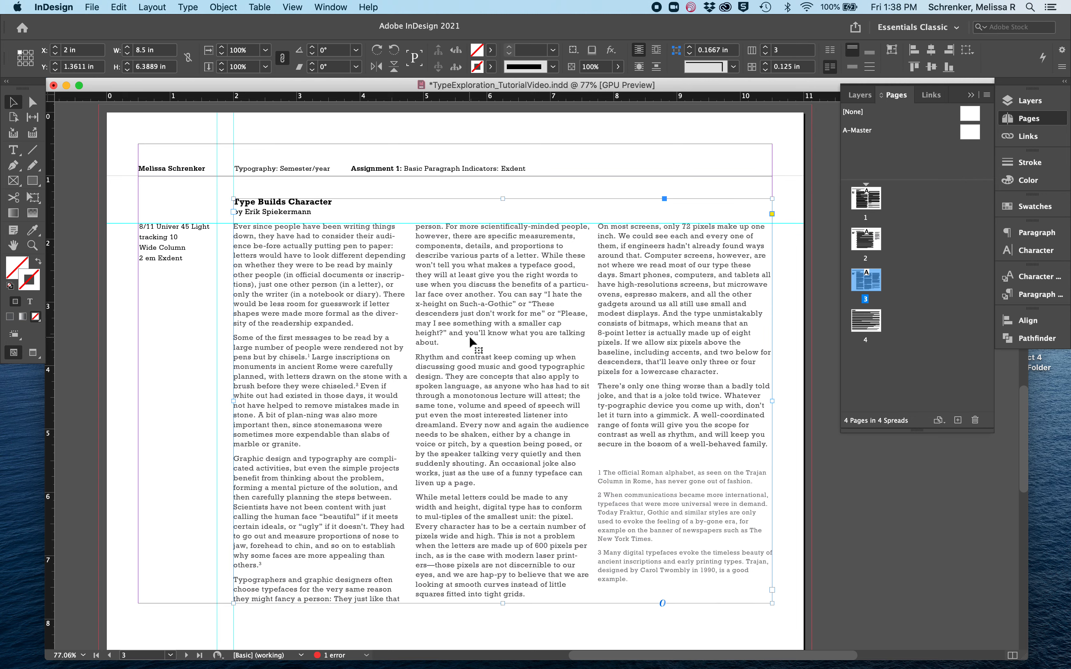
double_click(660, 458)
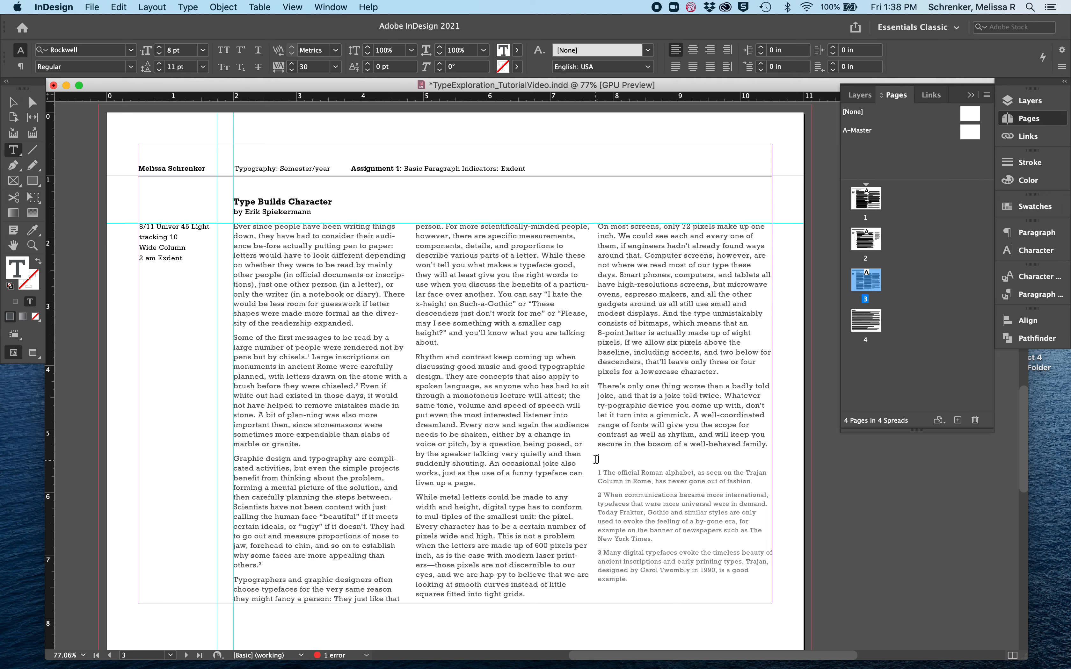
key(BackSpace)
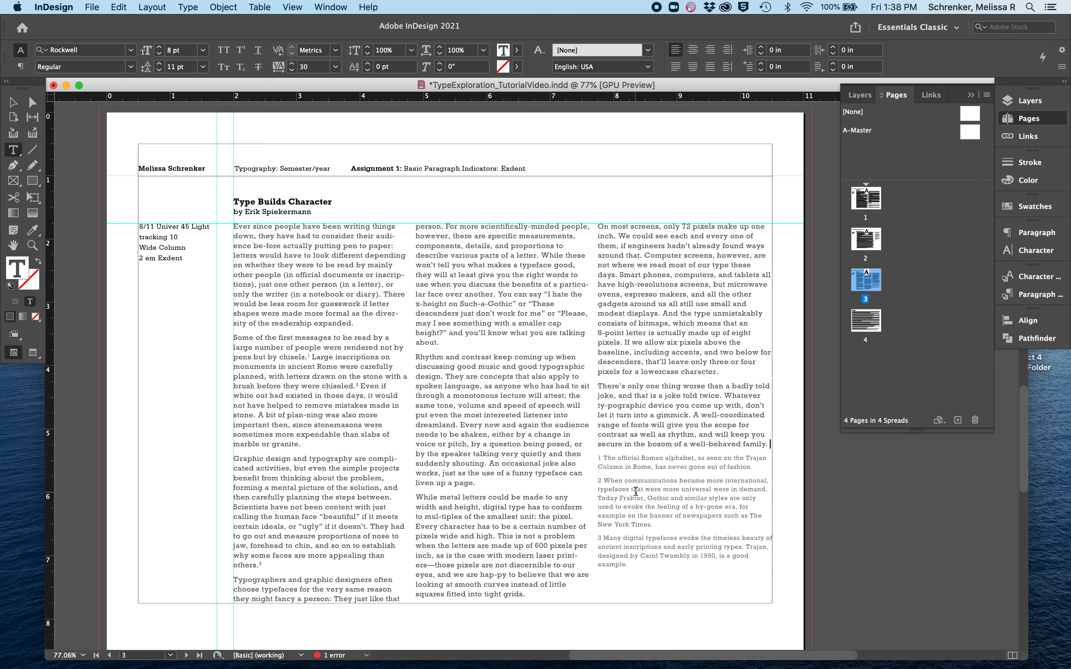
Narrow the essay text frame to 8.4 in wide from its right edge to adjust the line breaks
key(Escape)
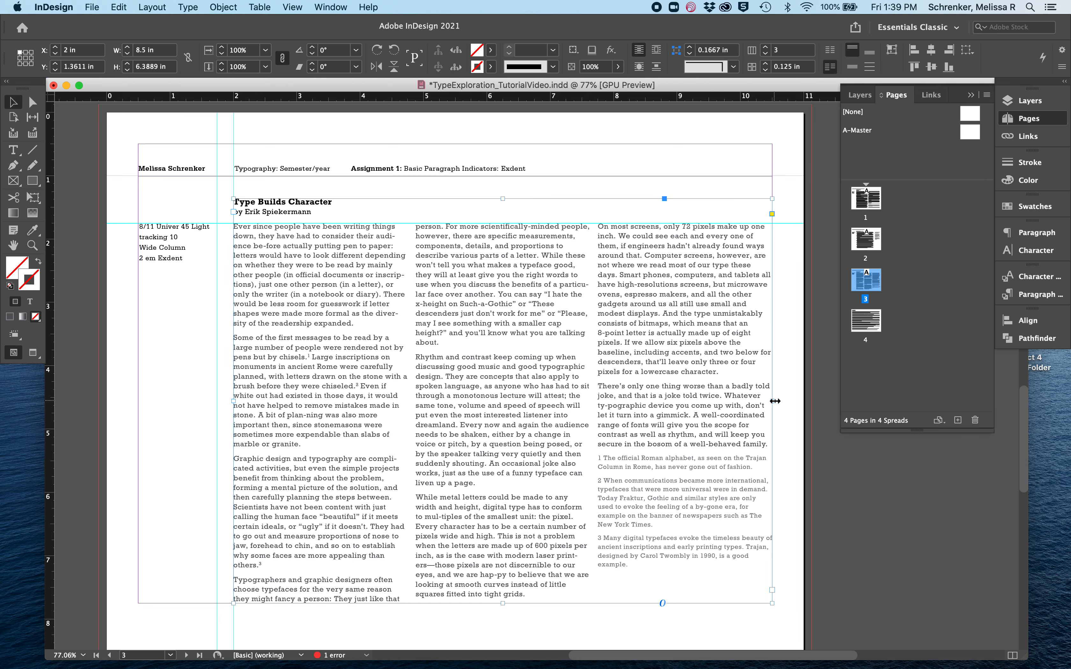
drag(775, 401, 761, 401)
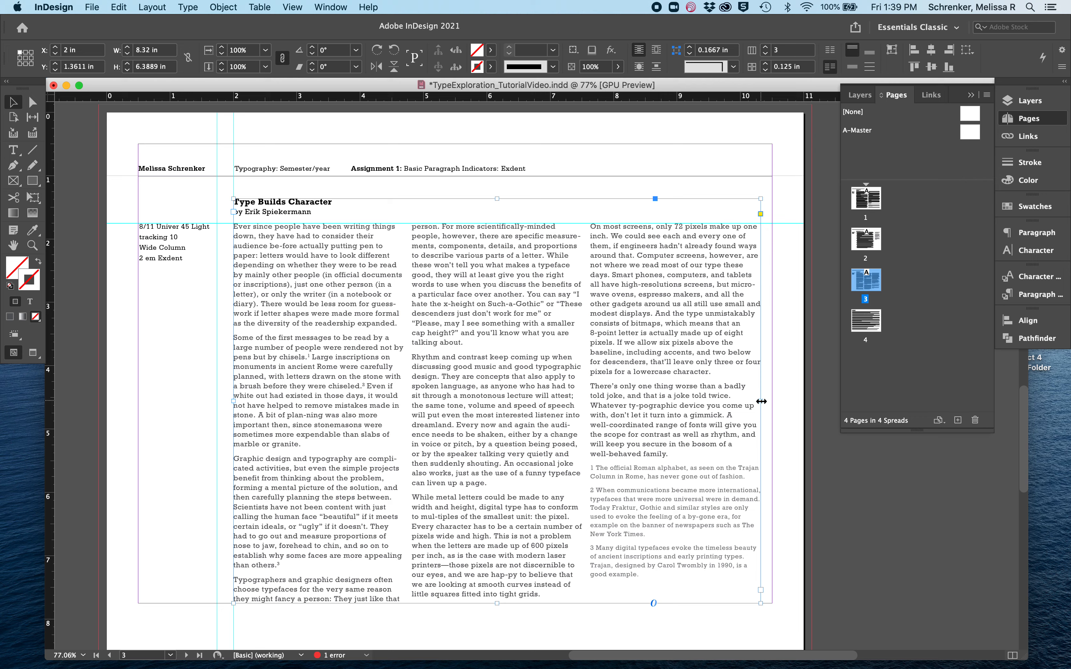
drag(761, 401, 765, 401)
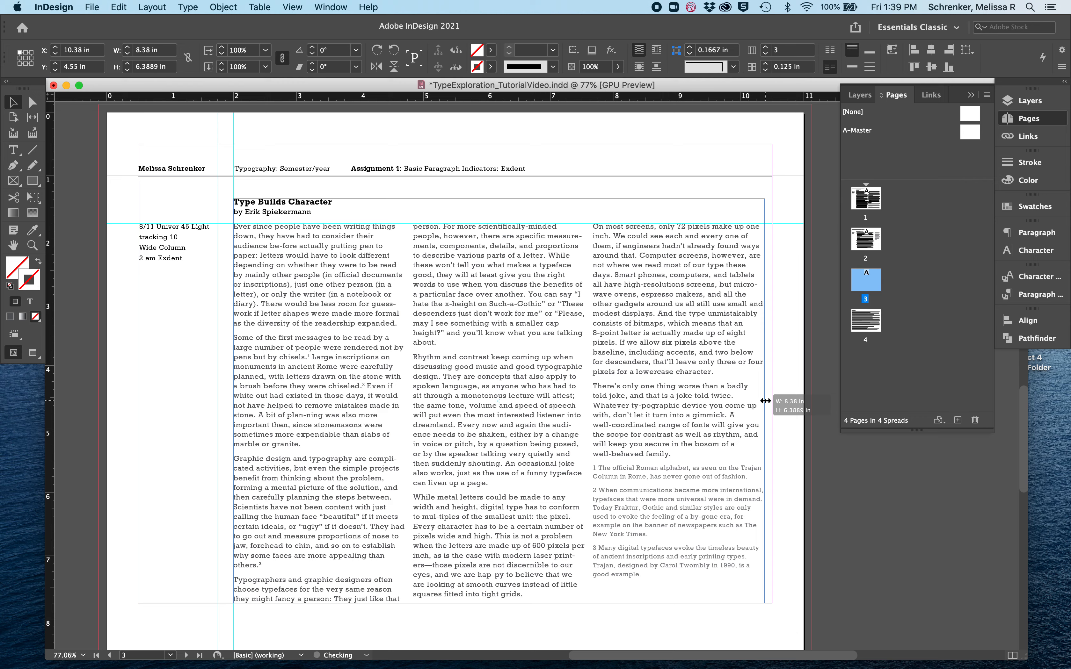
drag(765, 401, 765, 401)
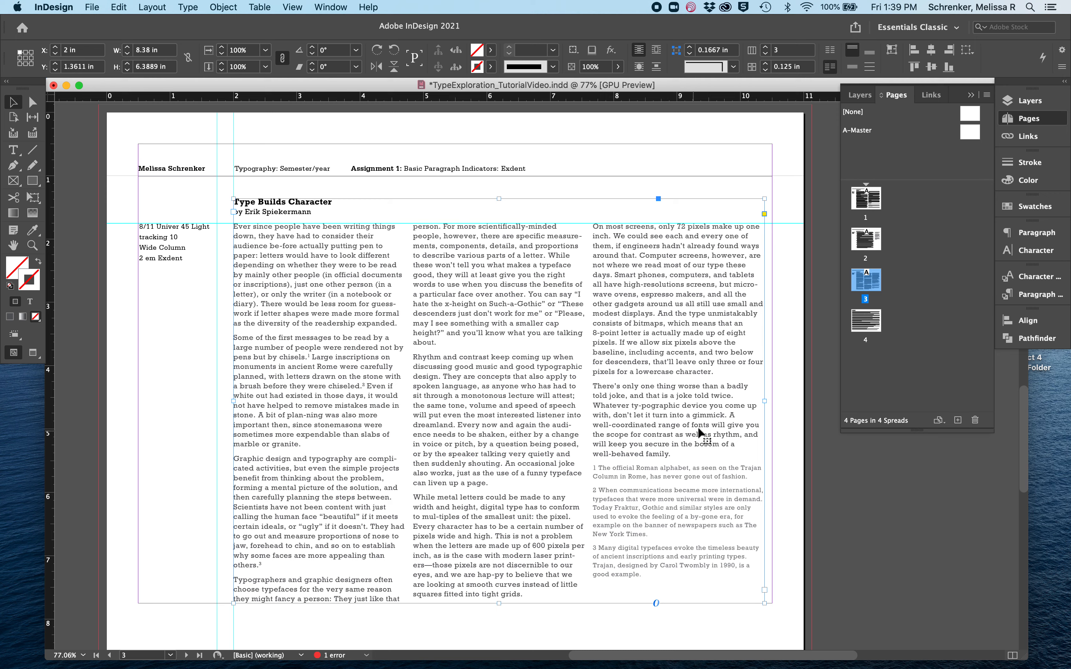
mouse_move(764, 403)
mouse_down()
mouse_move(750, 402)
mouse_move(766, 402)
mouse_up()
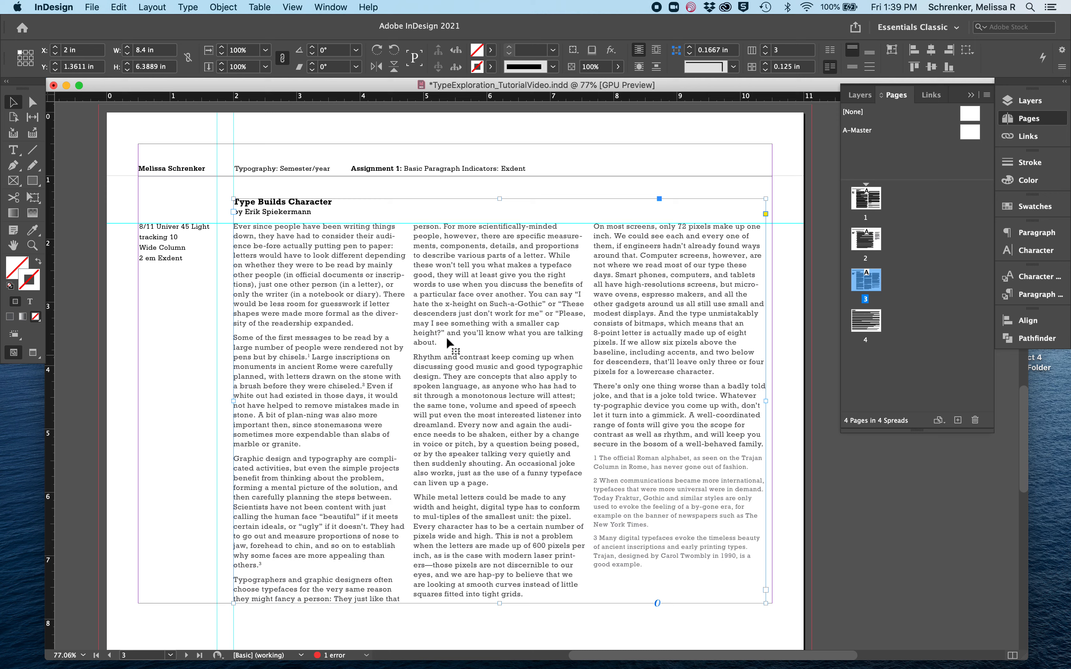
Set the tracking of the "Graphic design and typography" paragraph to 40 to fix its single-word last line
double_click(298, 521)
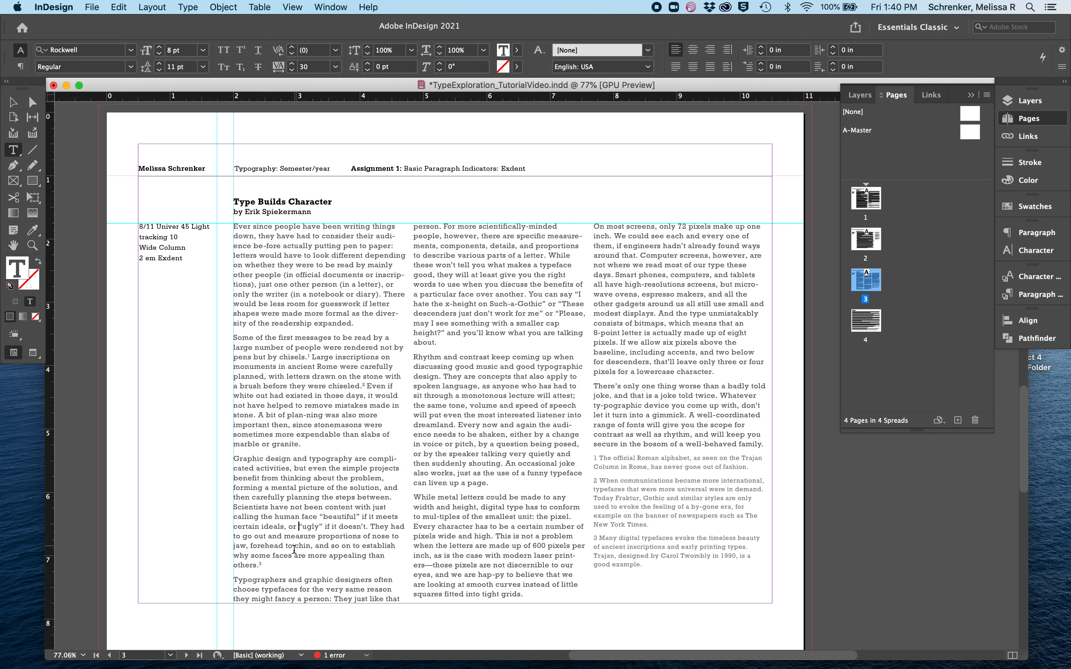
drag(278, 566, 219, 462)
click(292, 70)
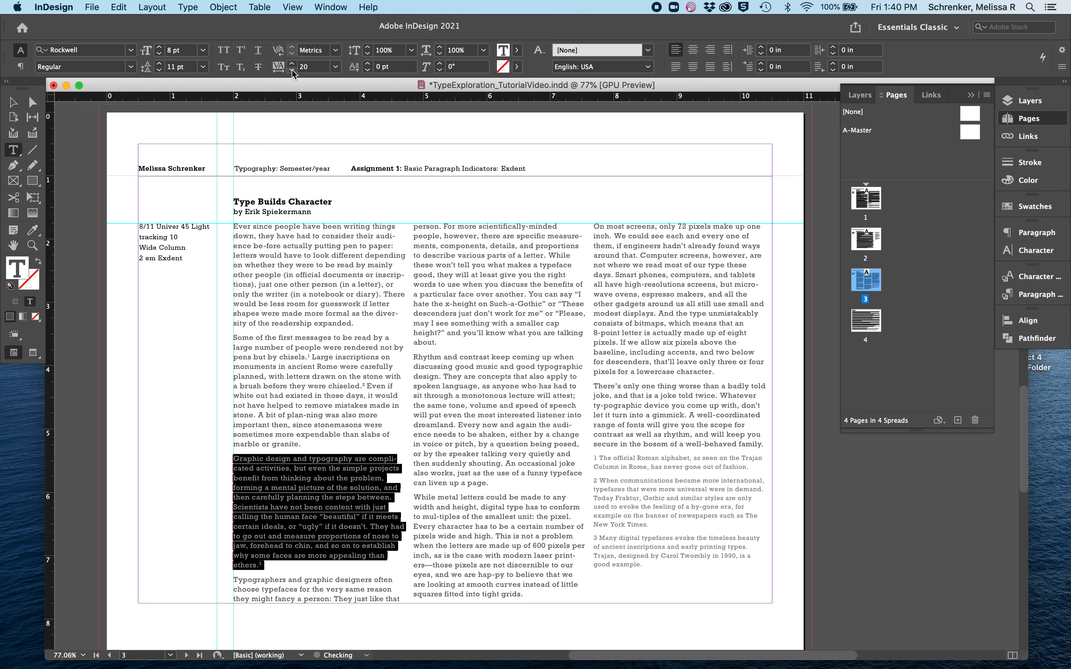
click(292, 64)
click(292, 63)
click(505, 331)
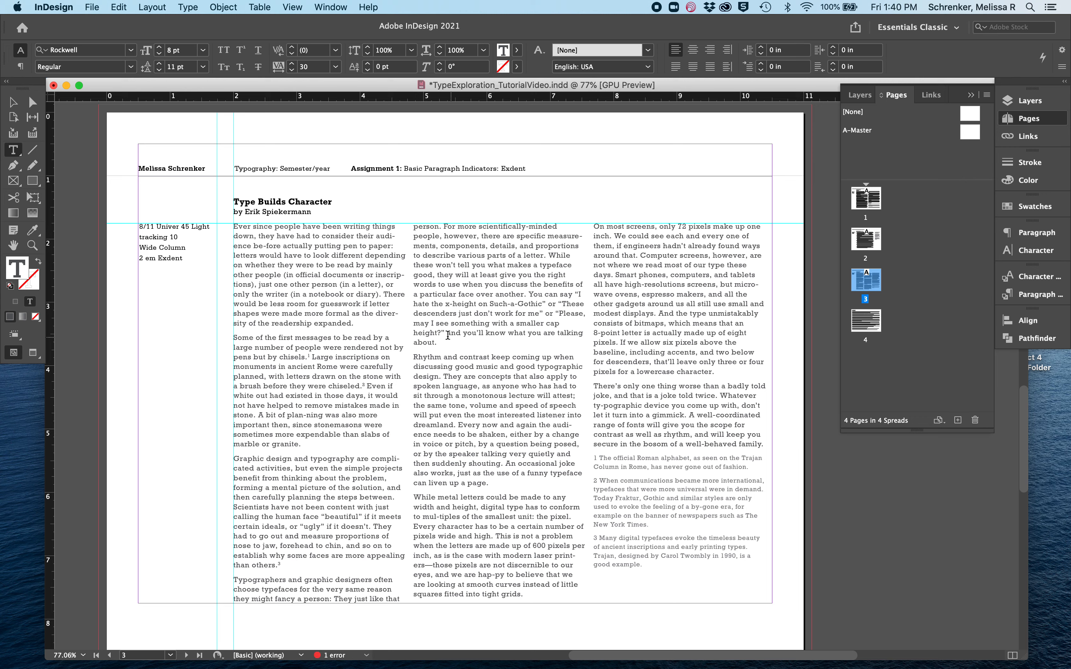
Set the tracking to 40 for the "Typographers and graphic designers" paragraph running from the first column into the second
drag(234, 579, 442, 345)
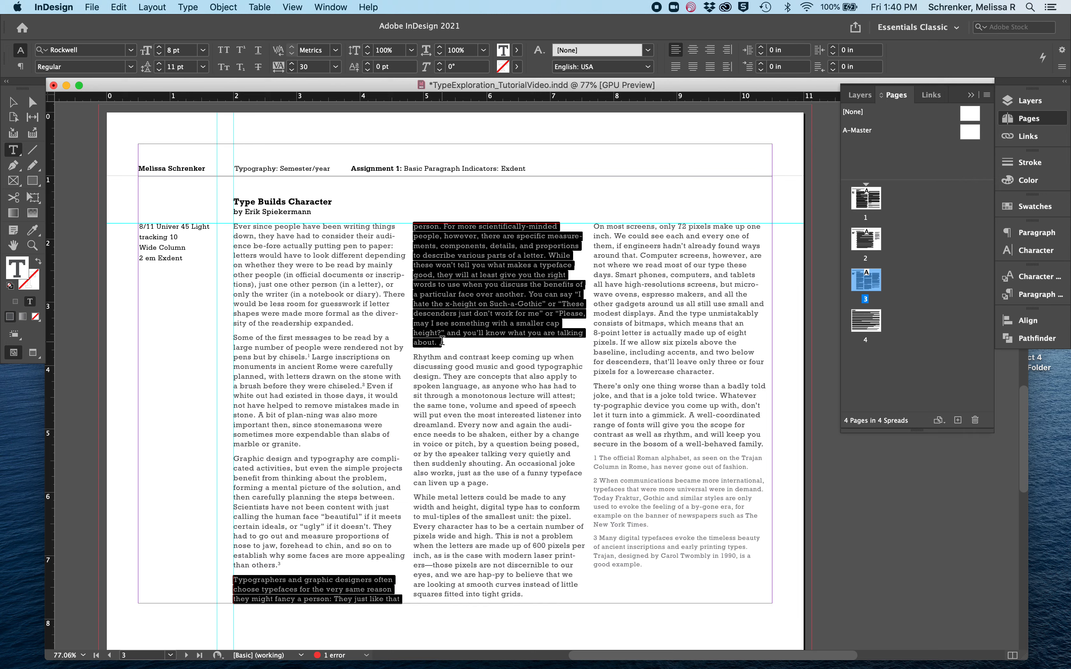
click(291, 63)
click(524, 340)
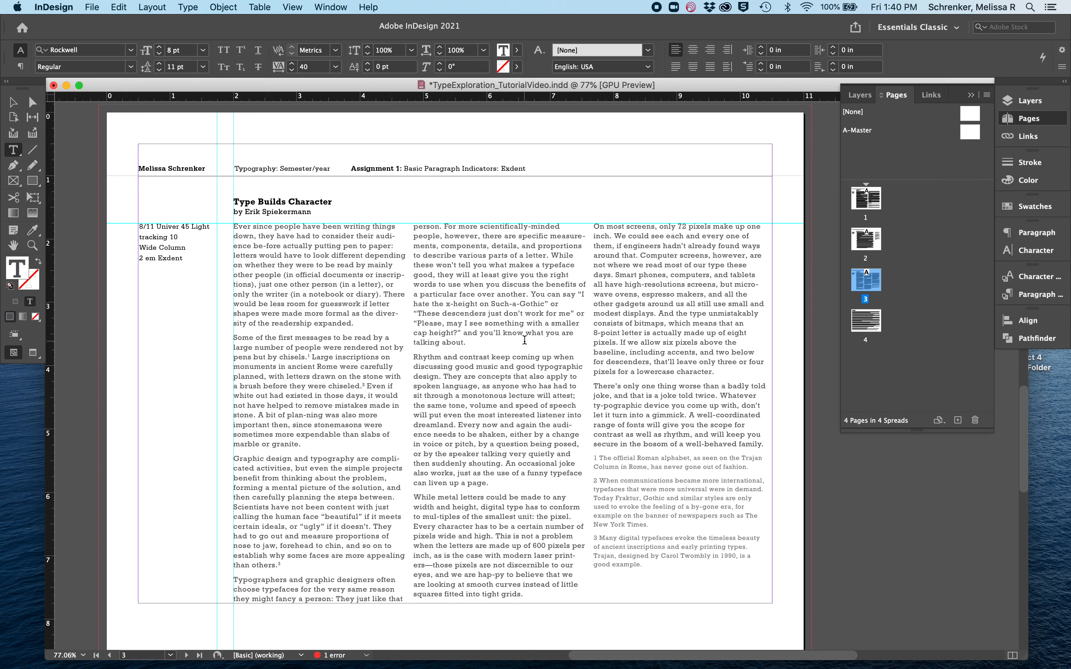
Set the tracking of the "While metal letters" paragraph at the foot of the second column to 40
click(349, 285)
click(335, 516)
click(497, 523)
drag(525, 593, 413, 498)
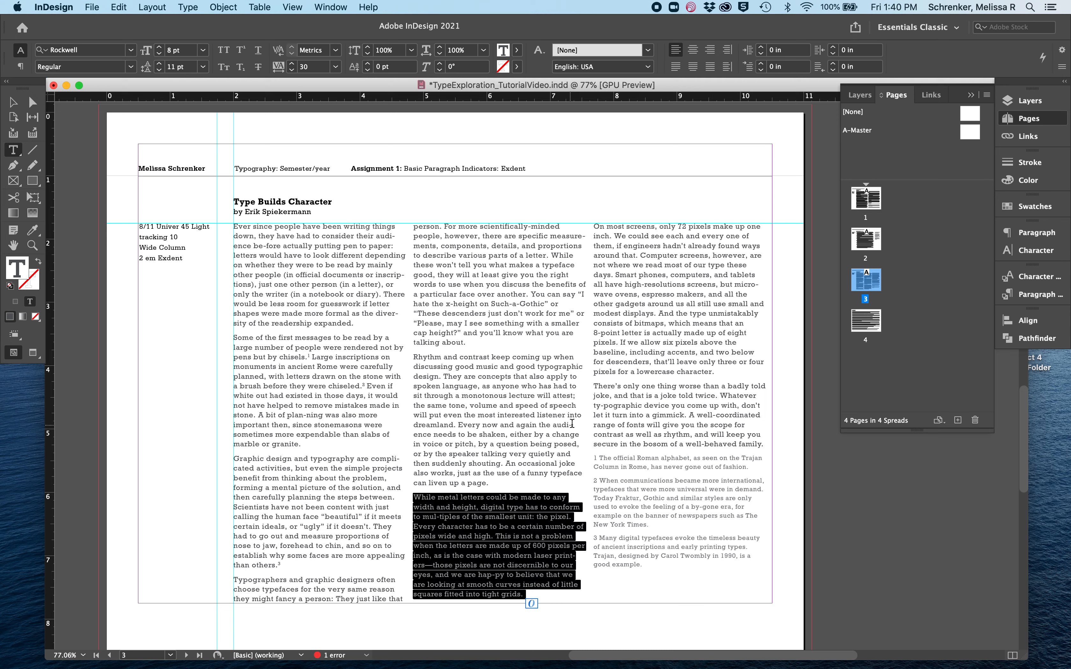
click(292, 63)
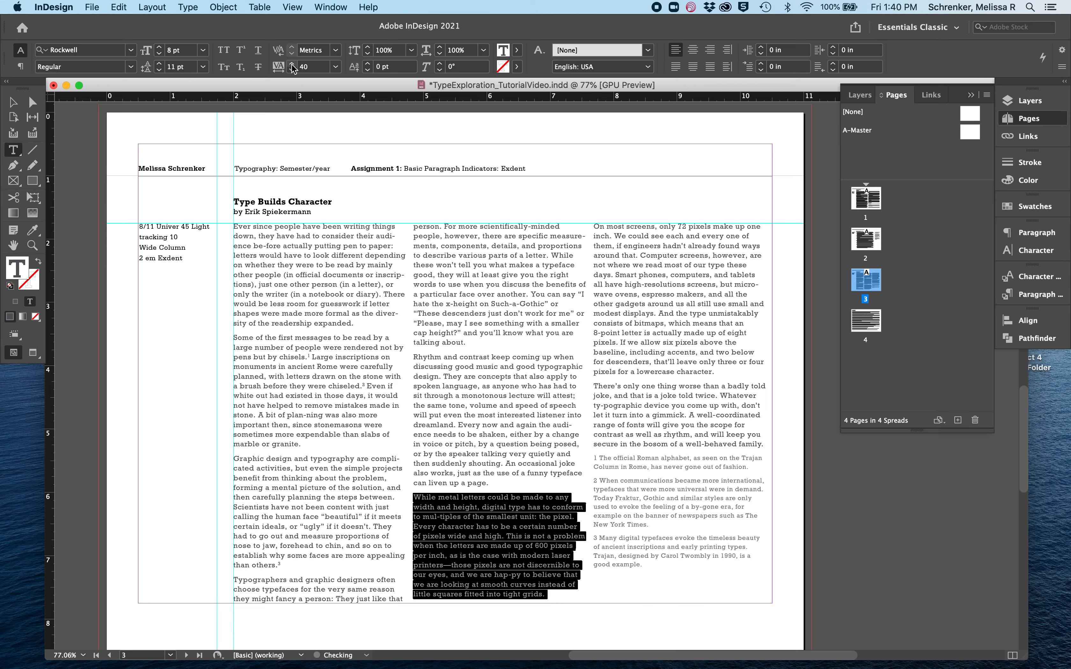
click(635, 518)
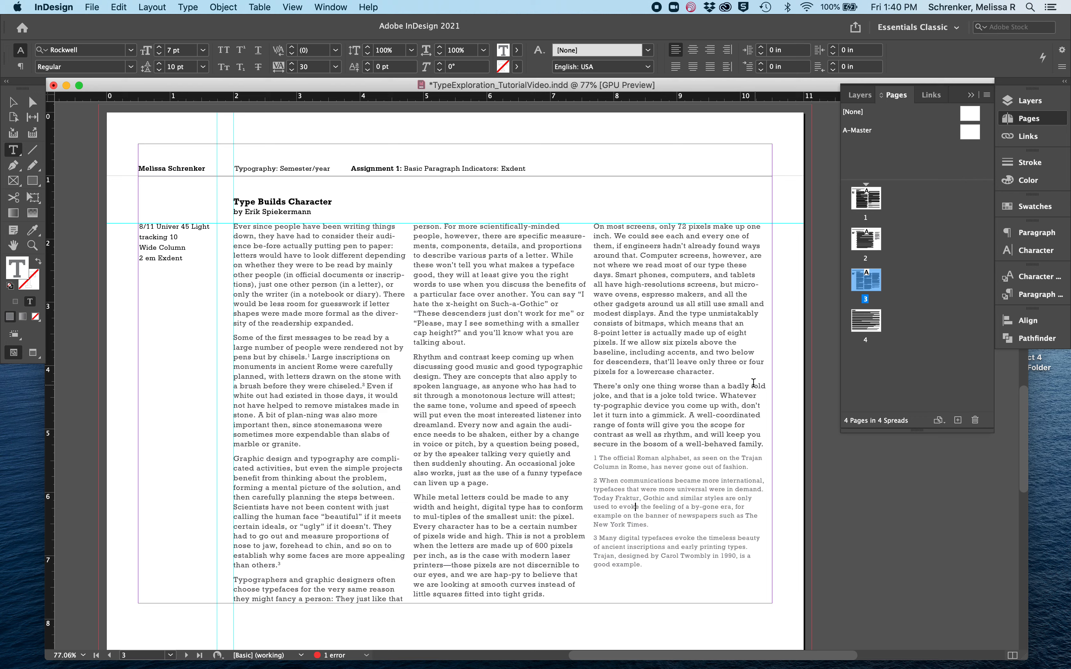
Set the tracking of the "On most screens" paragraph at the head of the third column to 40
drag(726, 369, 591, 226)
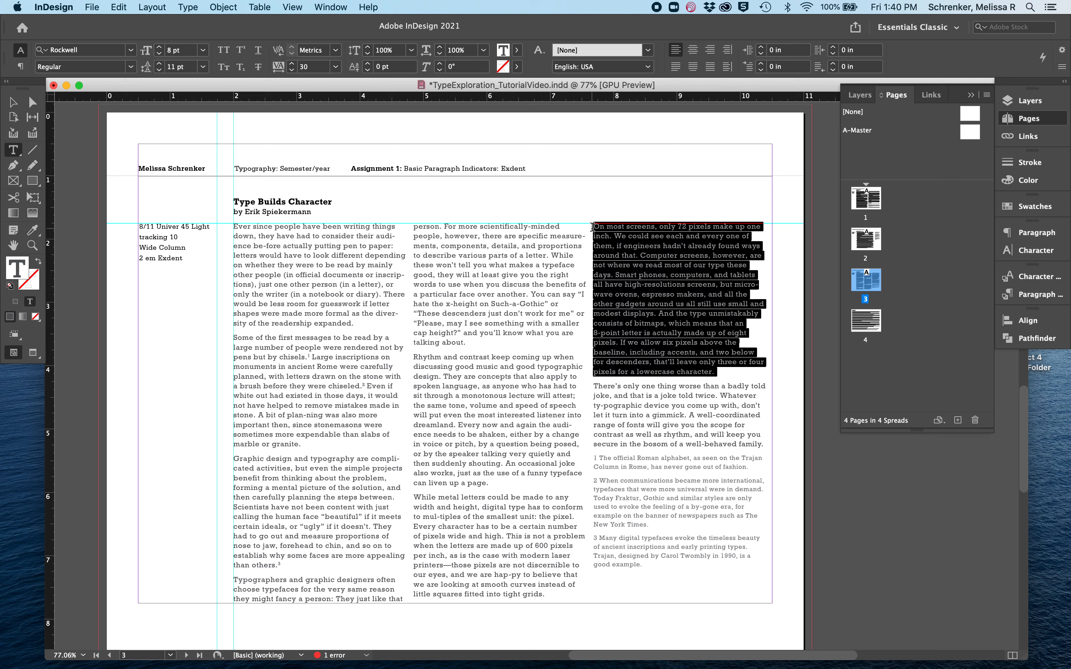
click(291, 64)
click(653, 308)
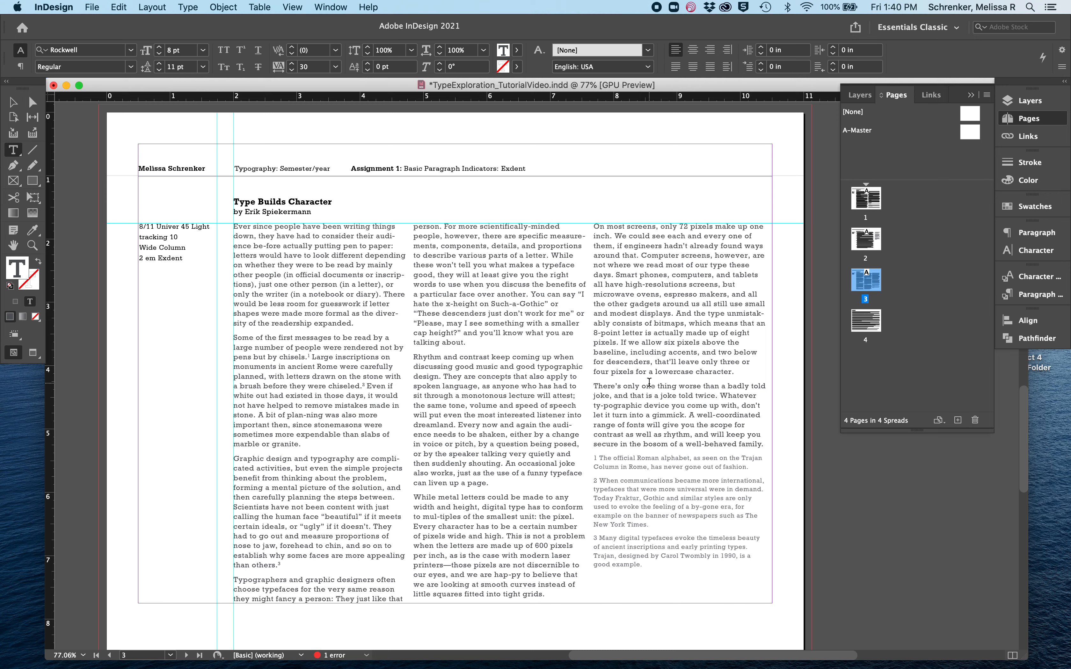
Select the whole essay and examine its paragraph spacing settings, returning to the character formatting settings
click(606, 488)
click(515, 308)
key(cmd+a)
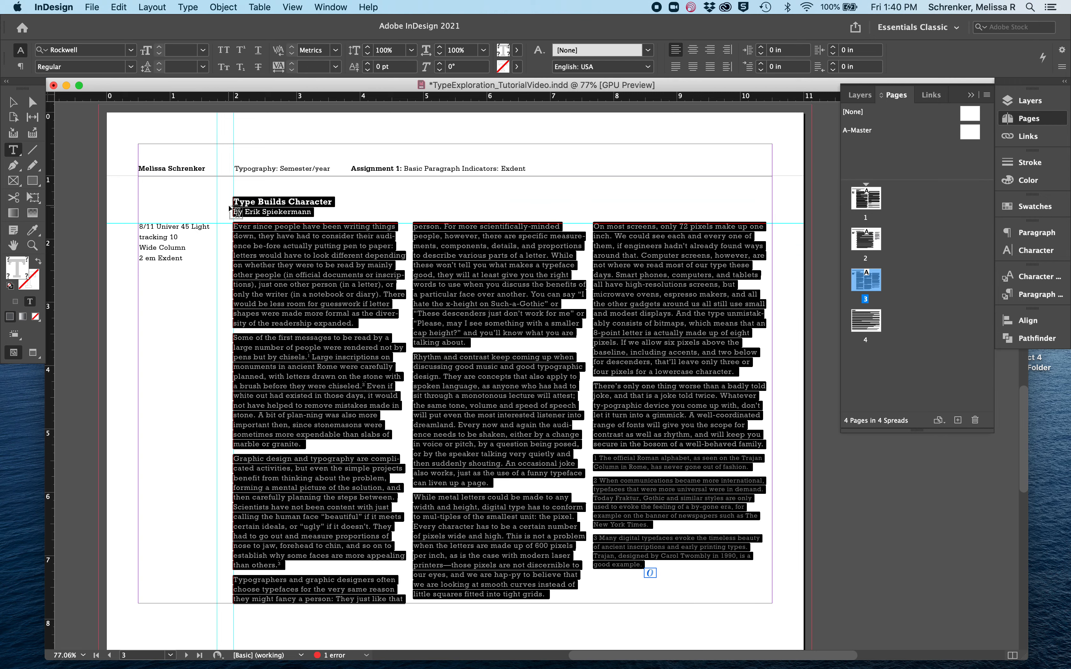
click(283, 335)
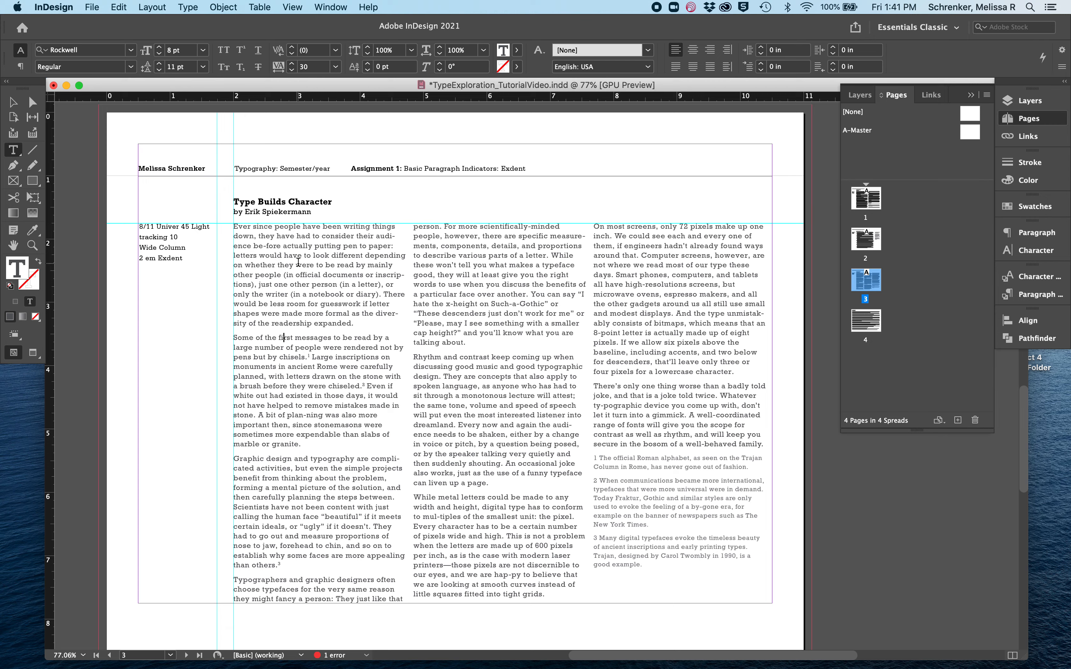
key(super+a)
click(20, 67)
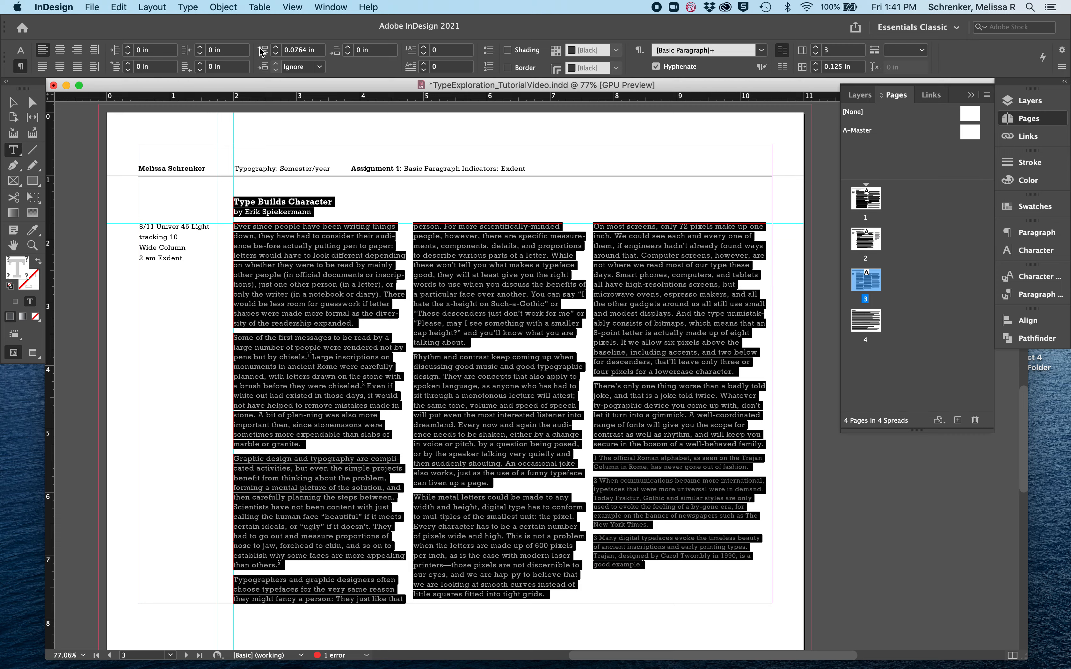
click(301, 334)
click(234, 332)
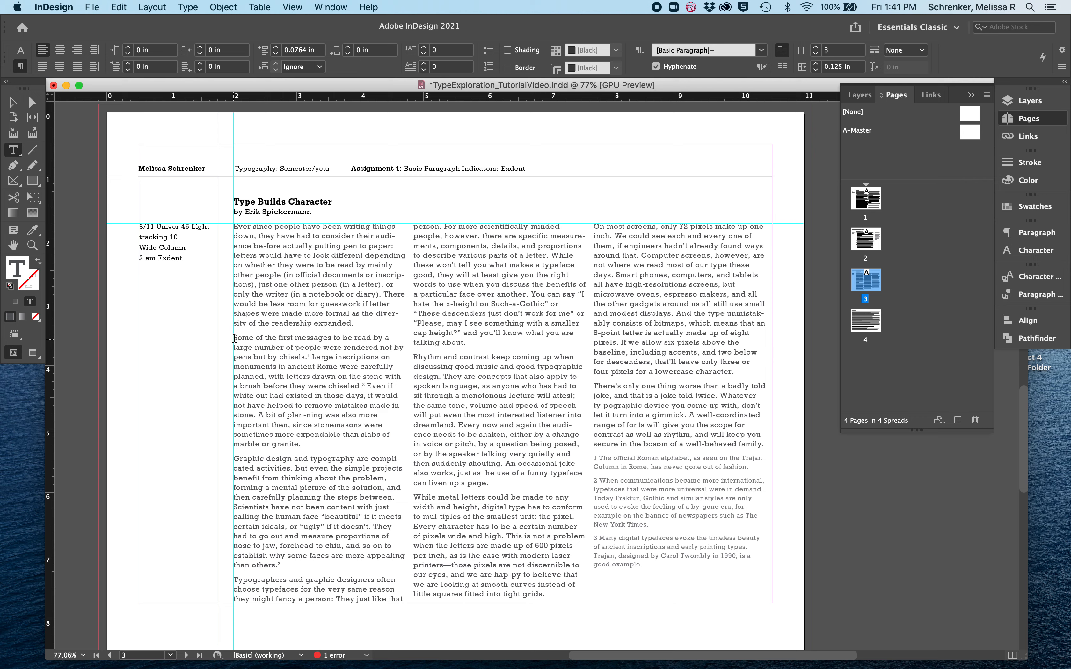
click(271, 255)
click(20, 50)
click(266, 237)
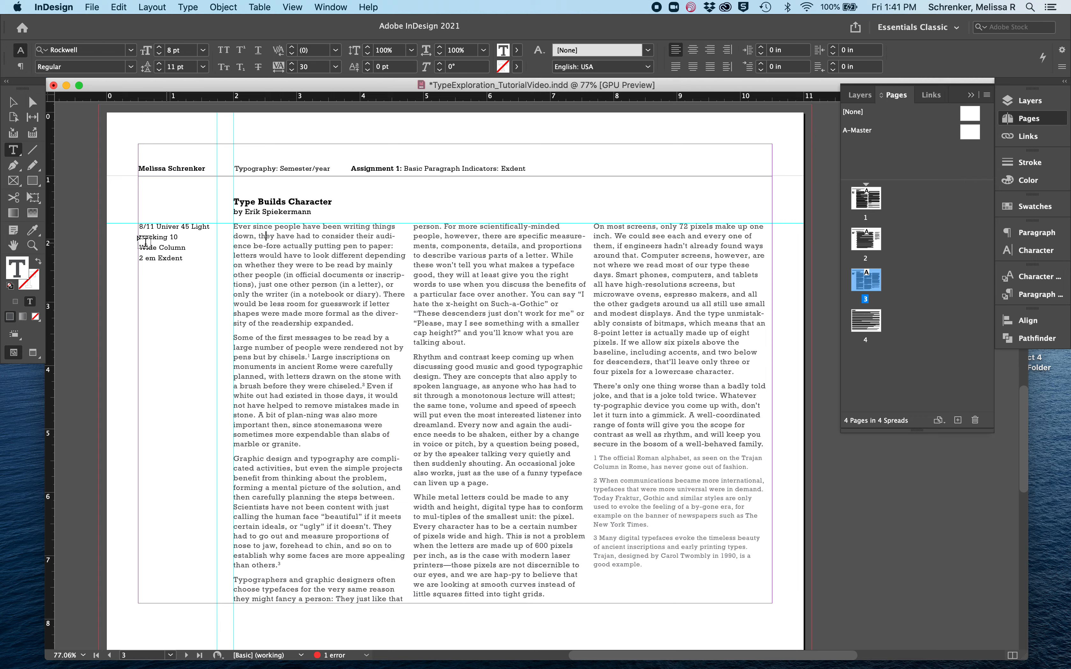
Replace "Exdent" in the header's assignment title with "Space Between"
double_click(503, 169)
text(S)
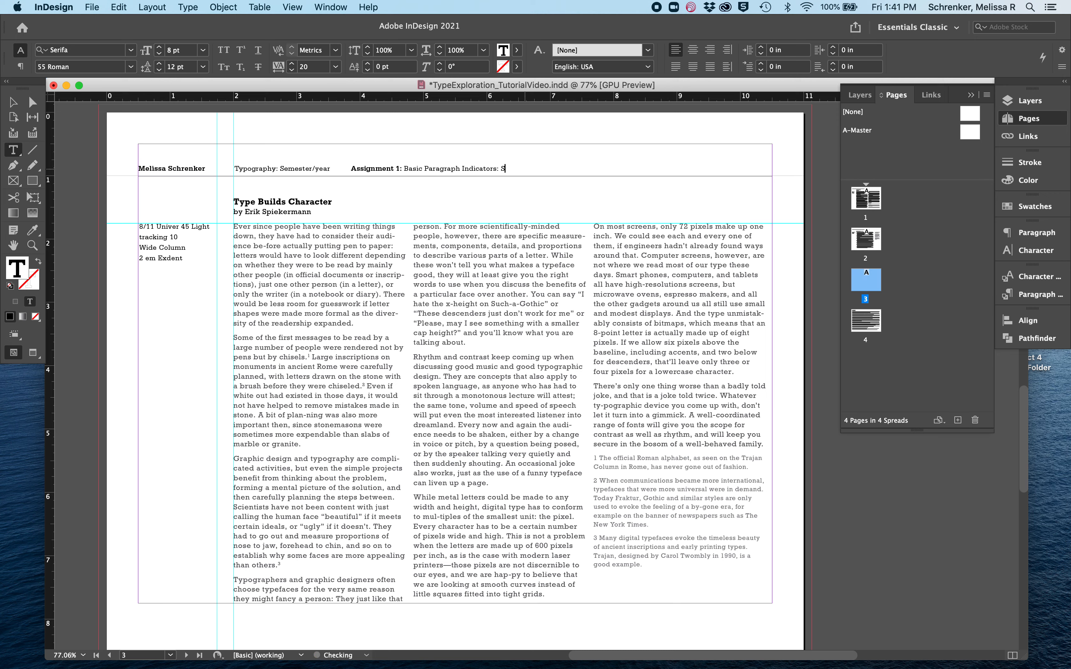
text(pace Between)
Replace the "2 em Exdent" line of the type specification note beside the essay with "Space Between"
triple_click(182, 259)
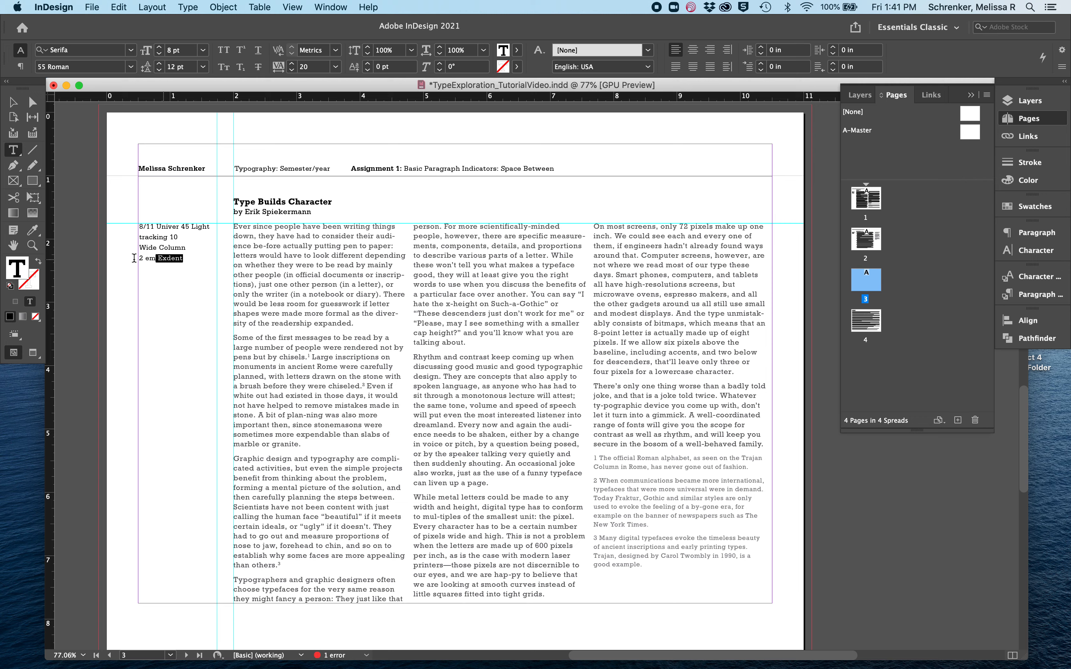
text(Space Between)
click(315, 255)
Change the typeface named after "8/11" in the type specification note to "Rockwell Regular"
click(153, 227)
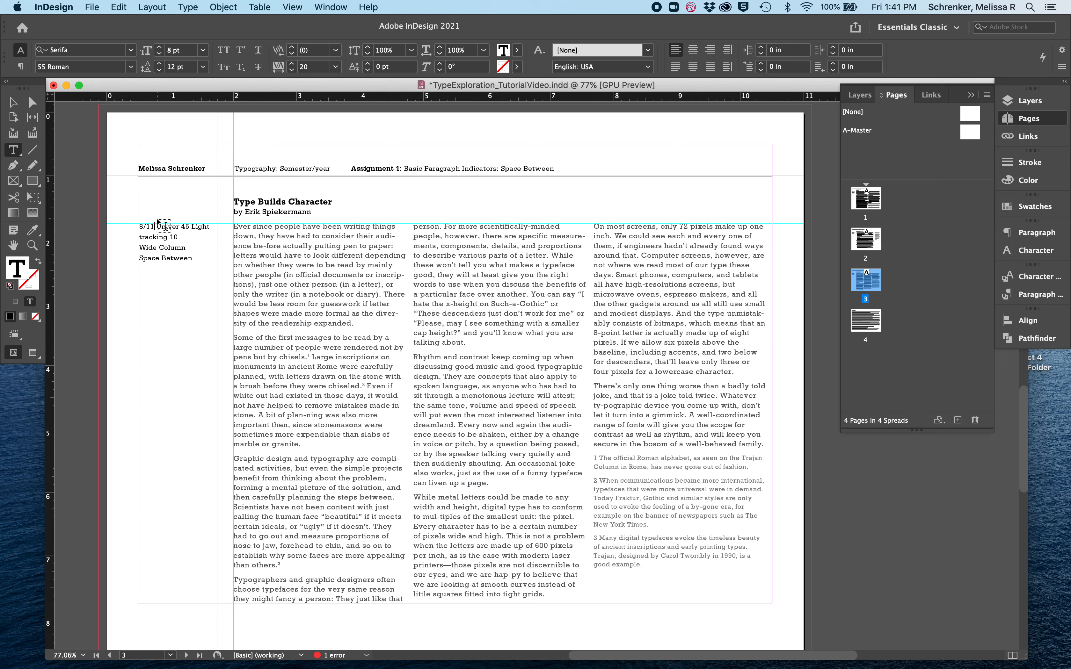
click(308, 275)
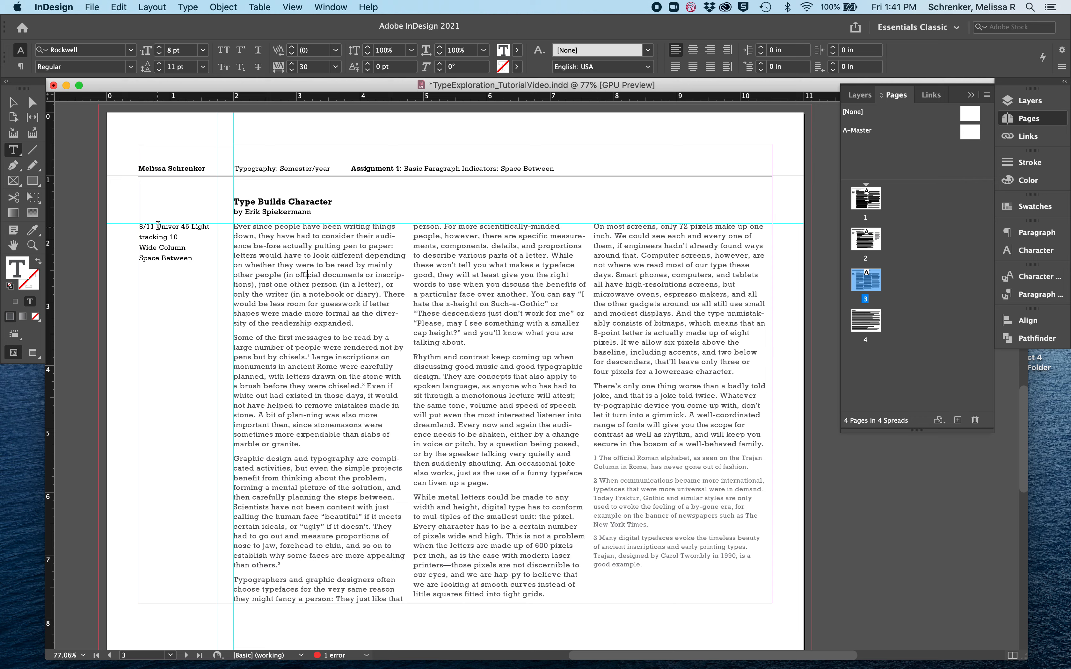
drag(158, 226, 211, 226)
text(R)
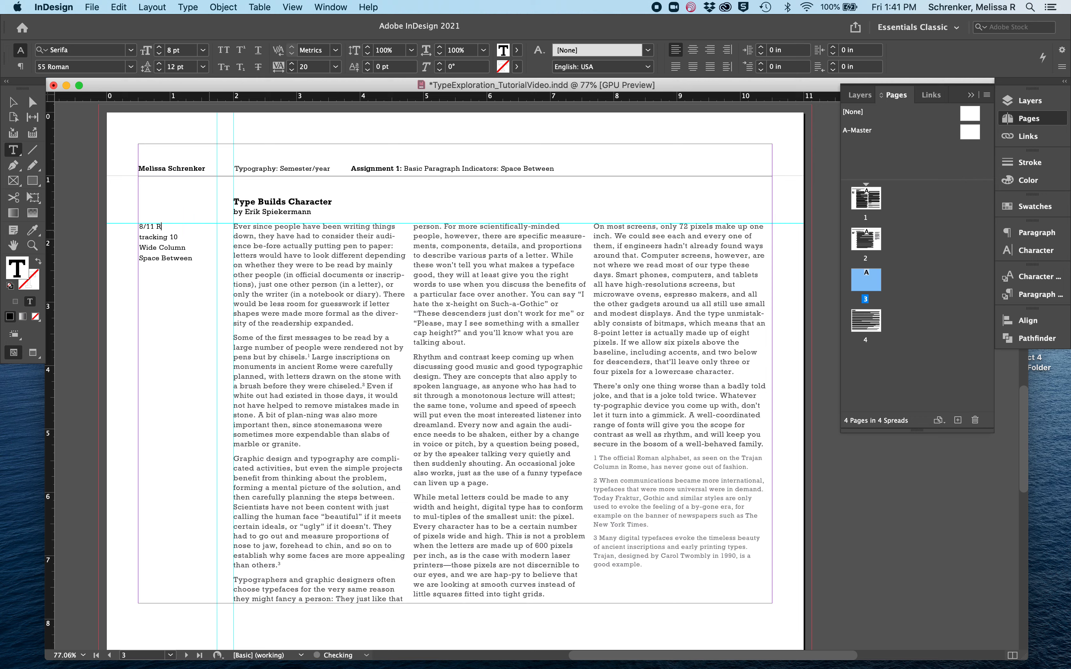
text(ockwell Regular)
click(277, 338)
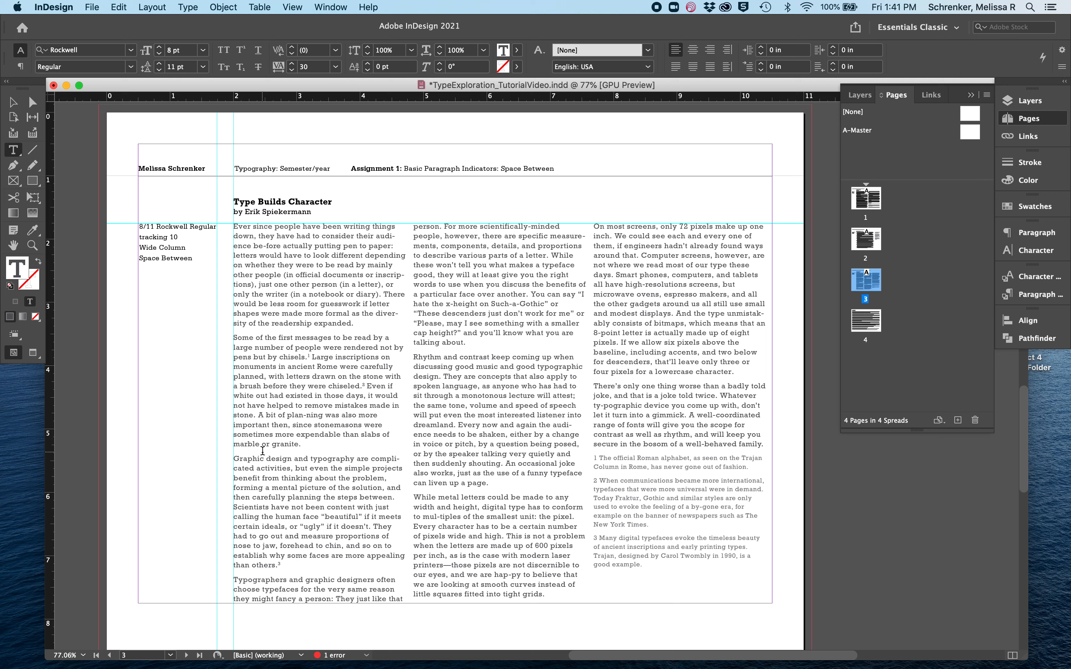
Deselect the essay text frame and save the document
click(12, 102)
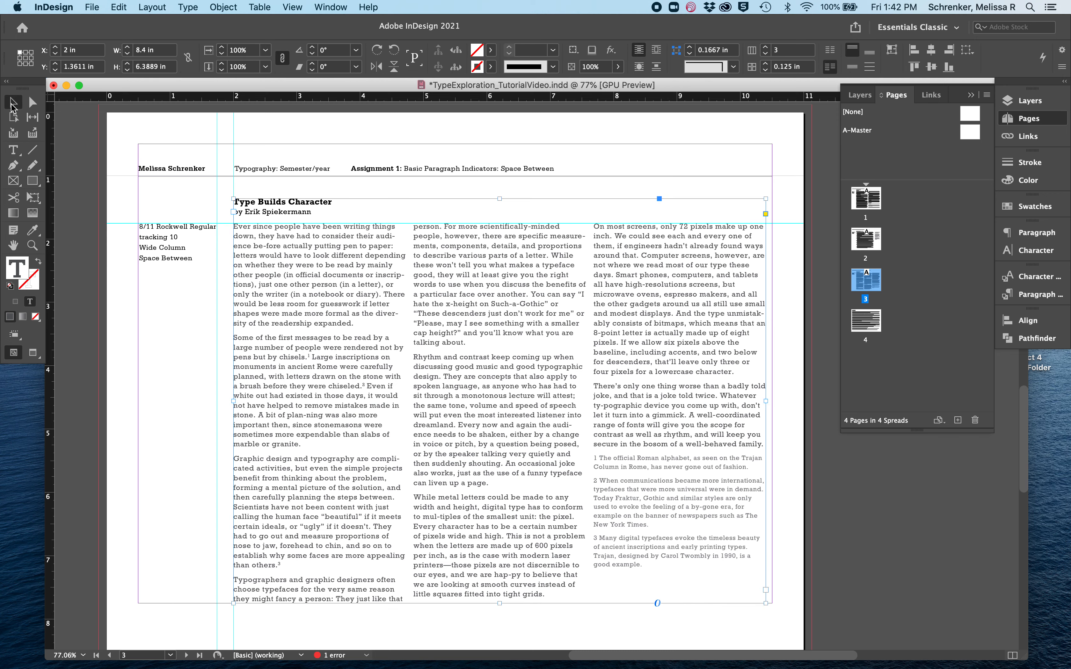
click(114, 317)
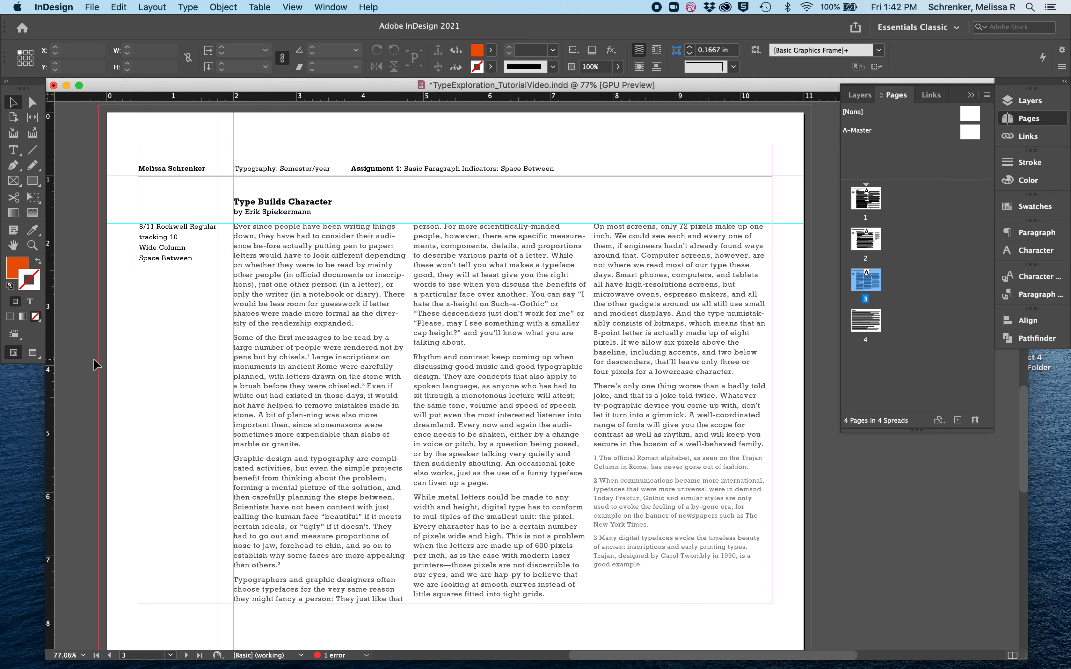
key(super+s)
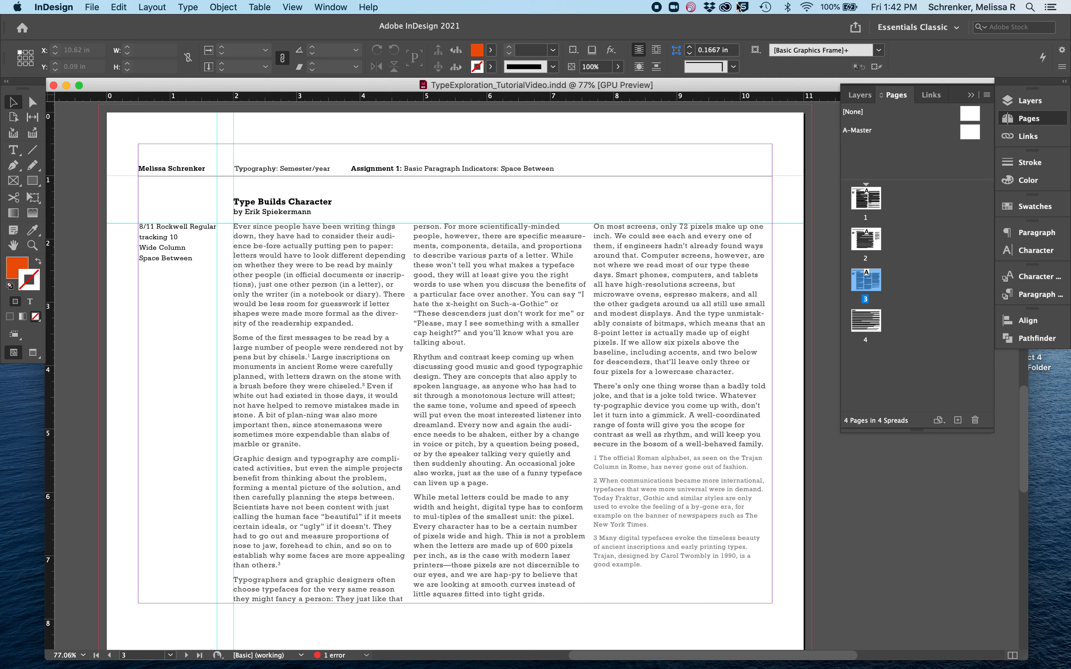